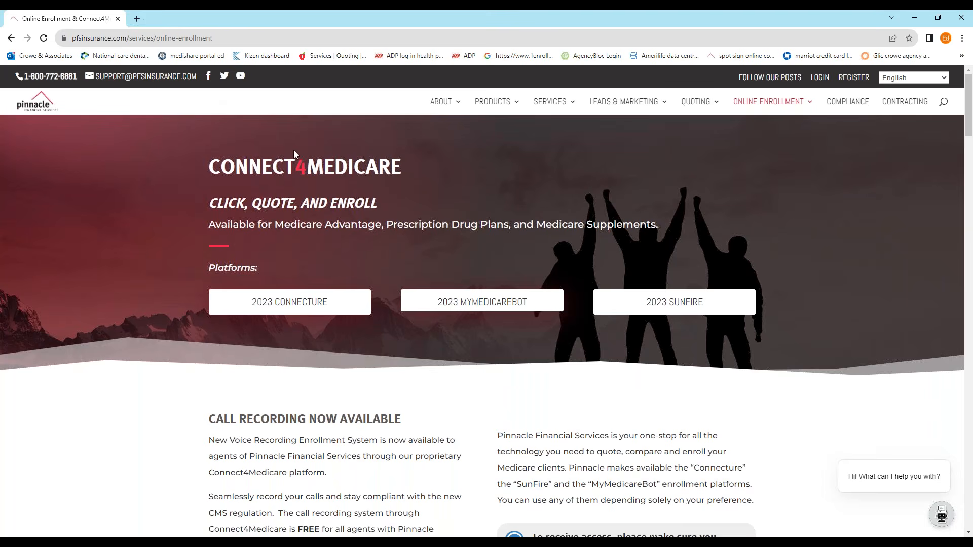
# Step: Launch the 2023 SunFire platform from the Pinnacle Financial Services site into a new tab
pyautogui.scroll(-2, 471, 219)
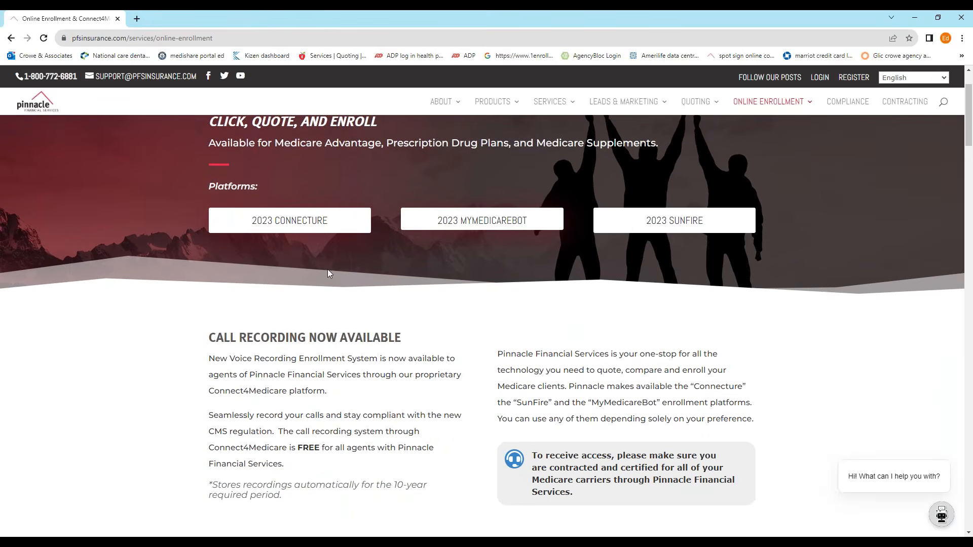
pyautogui.scroll(2, 660, 307)
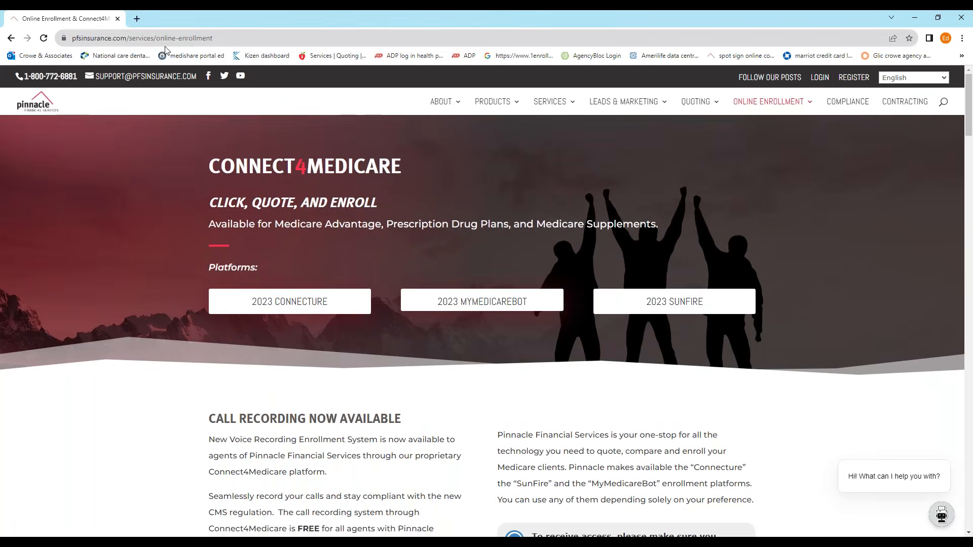
pyautogui.click(684, 305)
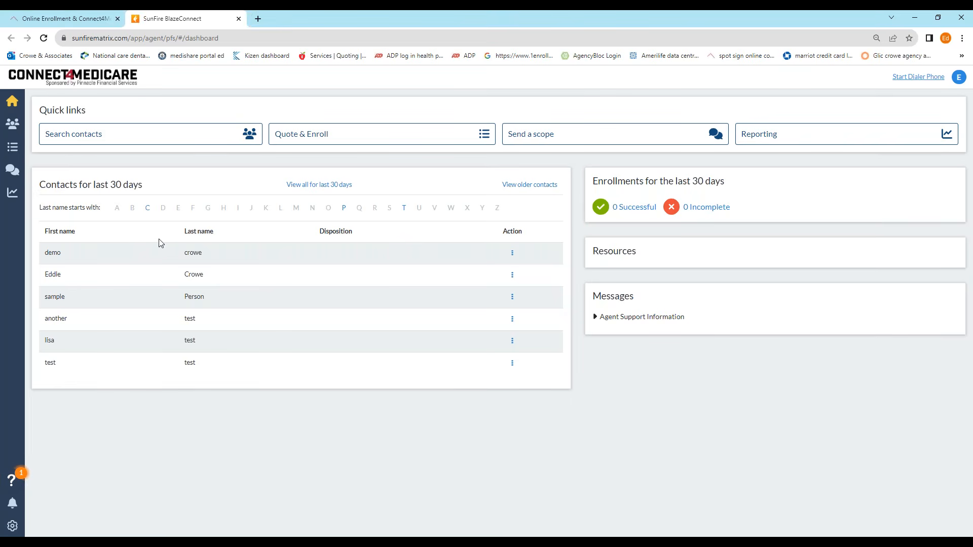
# Step: Check the contact search, return to the dashboard, and start a new Quote & Enroll
pyautogui.click(158, 136)
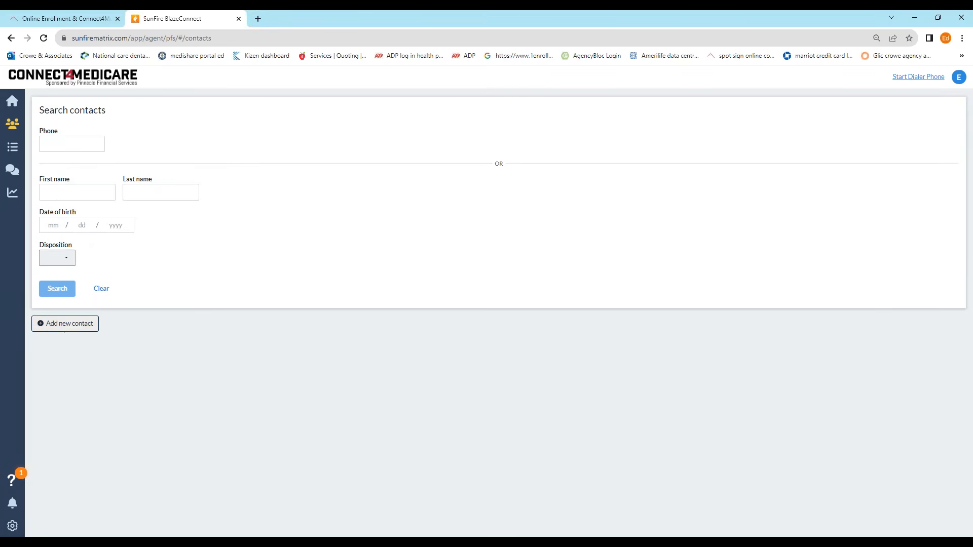
pyautogui.click(11, 38)
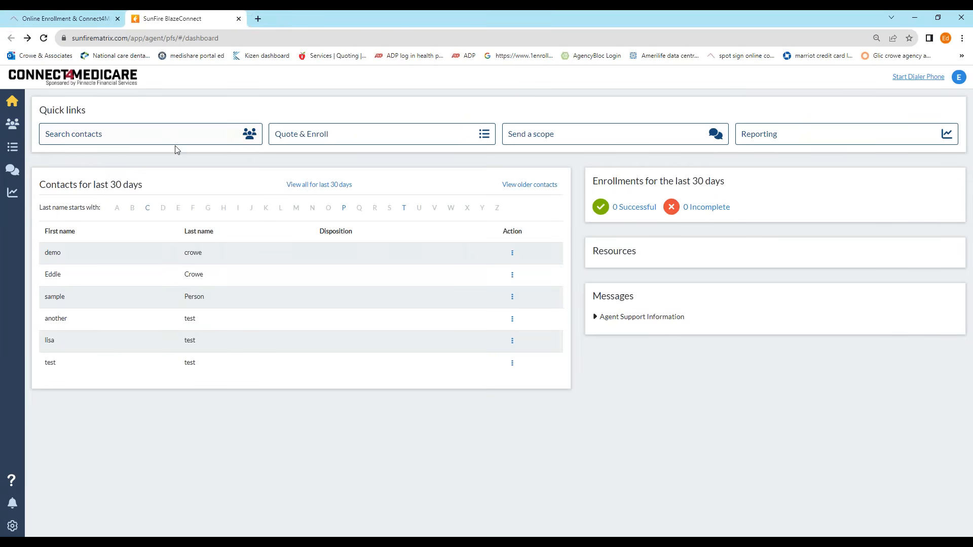
pyautogui.click(355, 136)
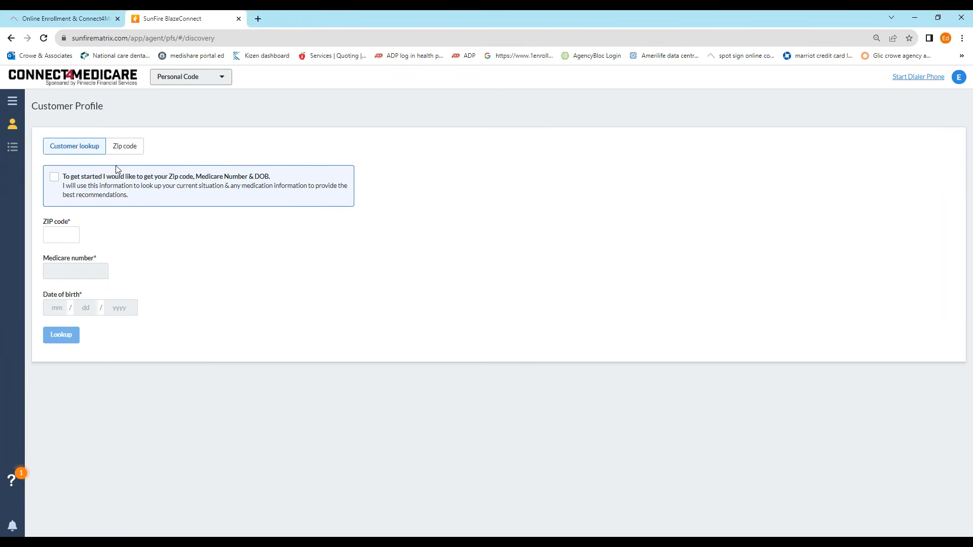
# Step: Enter ZIP code 06812, choose MAPD as the plan type, and request all plans
pyautogui.click(66, 237)
pyautogui.write('06812')
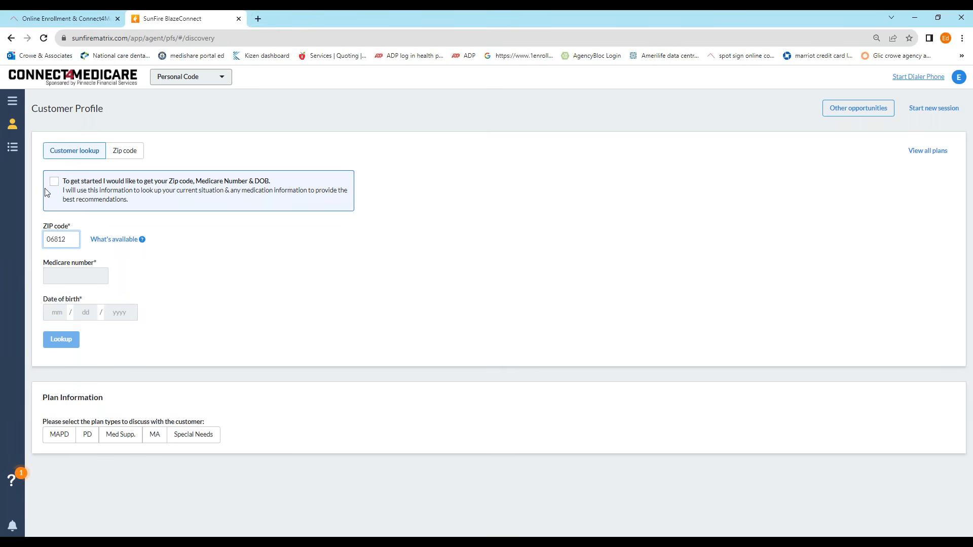
pyautogui.click(57, 437)
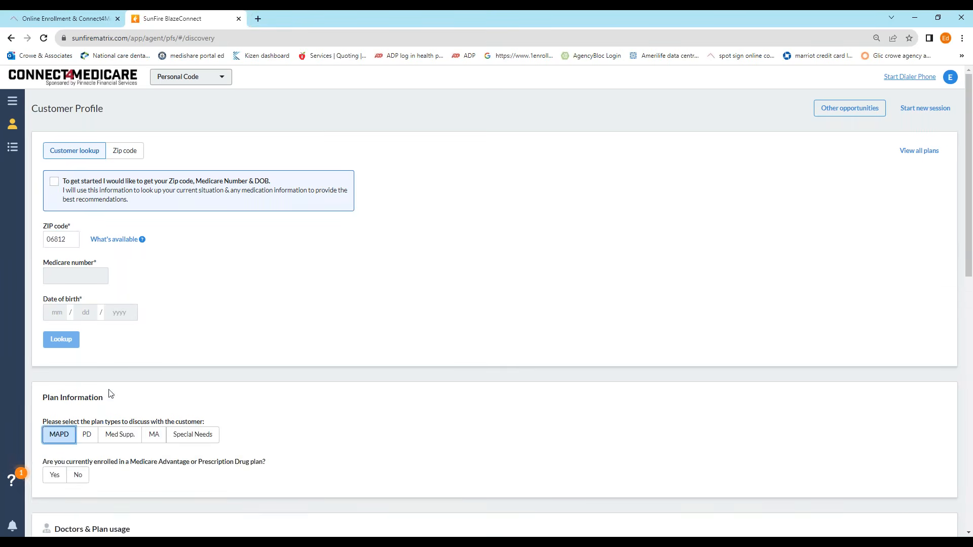
pyautogui.scroll(-1, 127, 381)
pyautogui.scroll(-10, 487, 304)
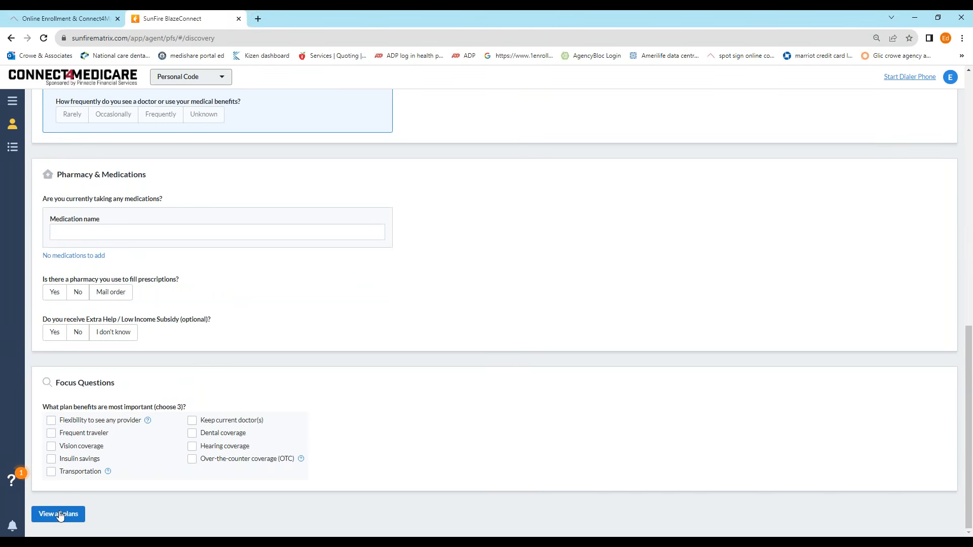
pyautogui.click(58, 514)
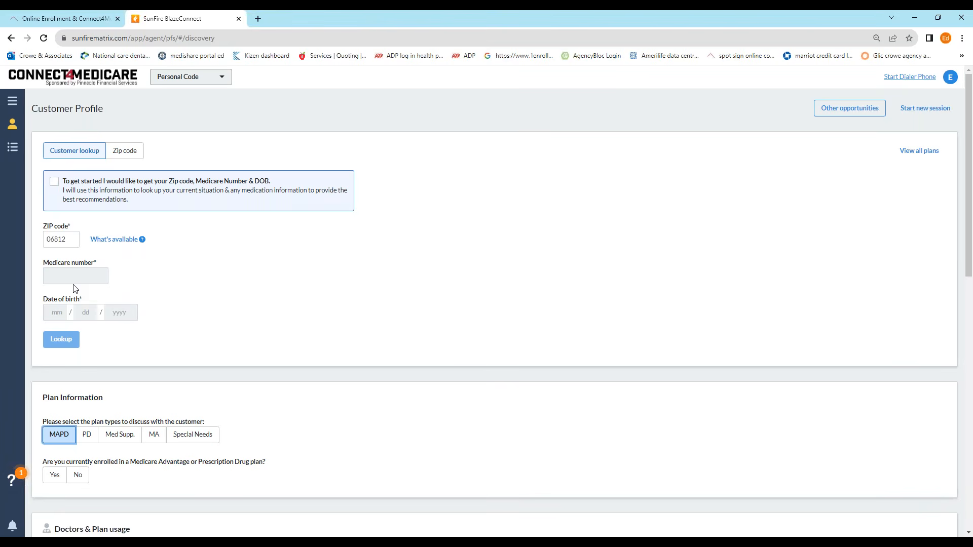
# Step: Switch the Customer Profile to ZIP-code-only lookup, then go back to the agent dashboard
pyautogui.click(130, 154)
pyautogui.click(80, 154)
pyautogui.click(128, 153)
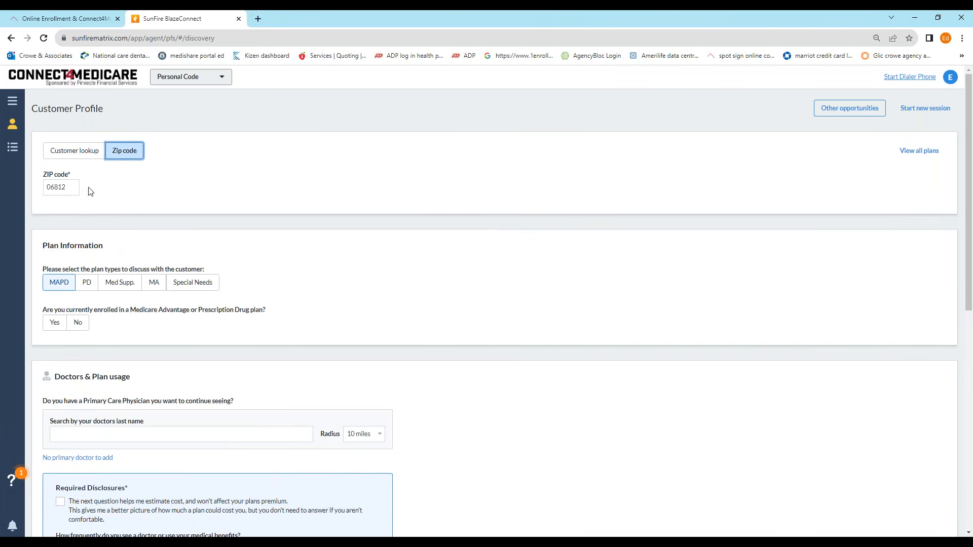
pyautogui.scroll(-5, 101, 406)
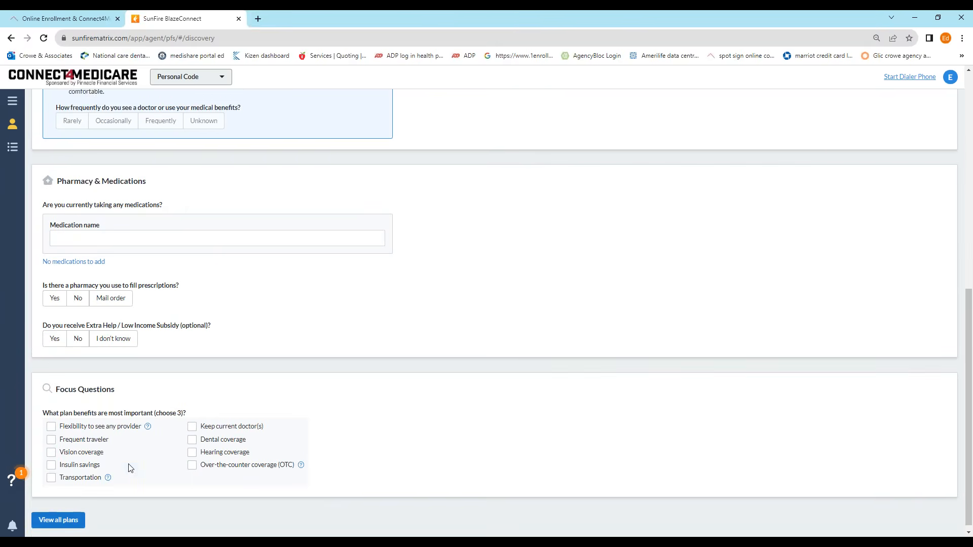
pyautogui.scroll(9, 122, 466)
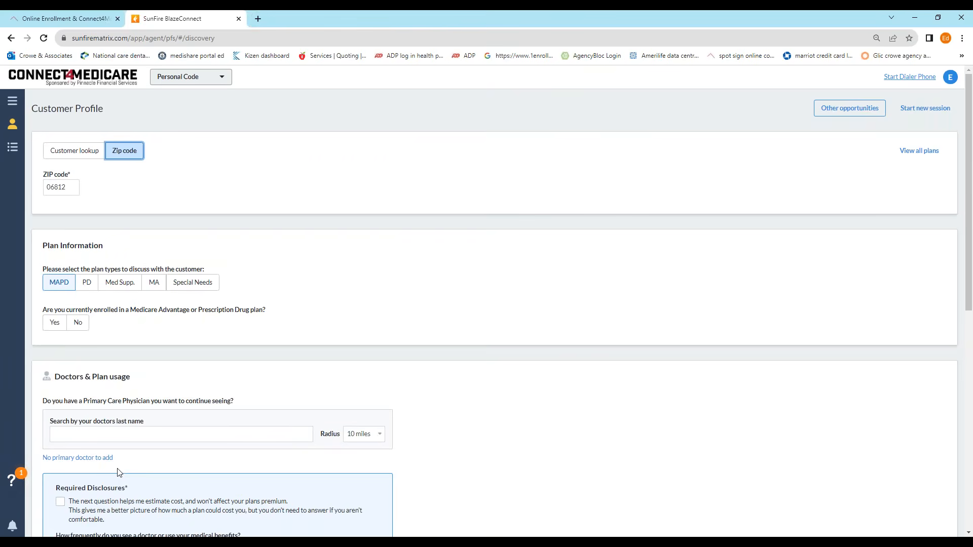
pyautogui.click(10, 38)
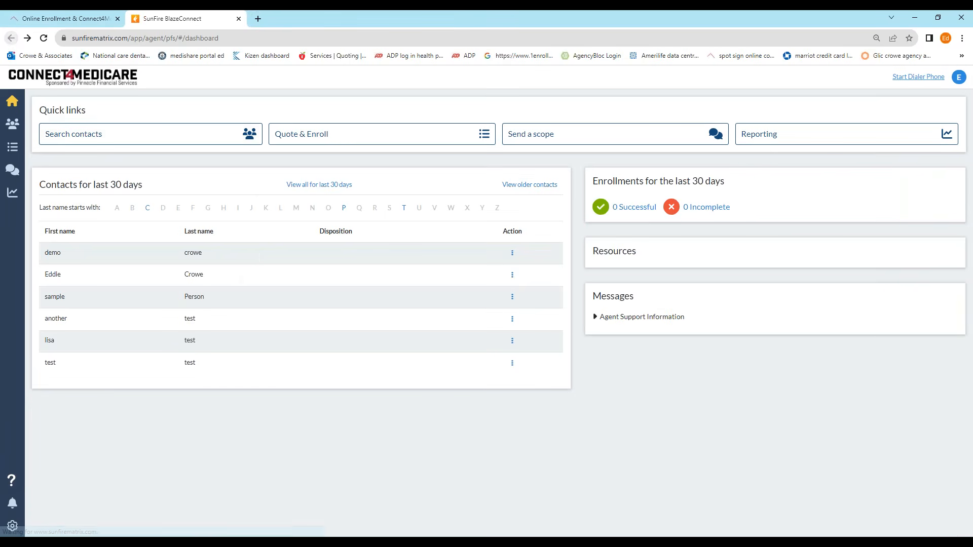
pyautogui.click(580, 138)
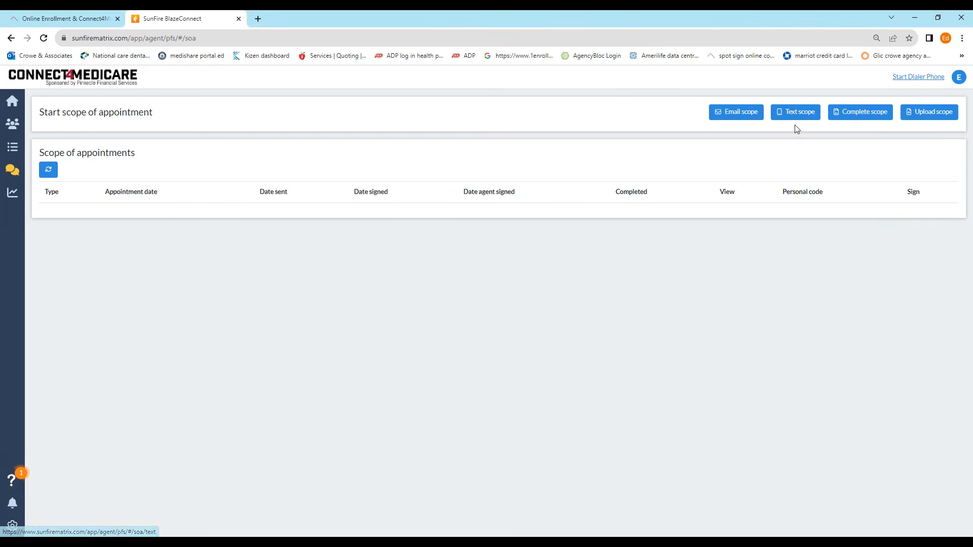
pyautogui.click(861, 115)
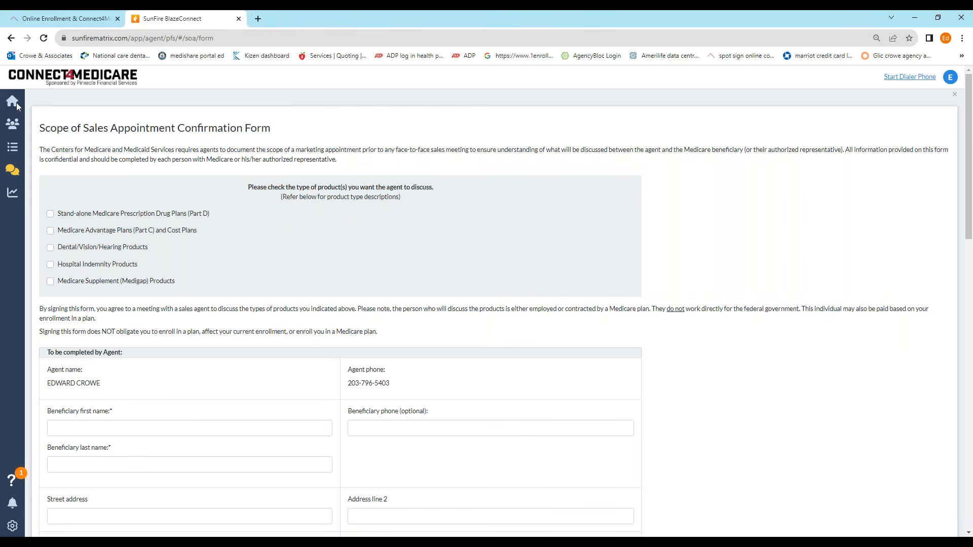
pyautogui.click(11, 38)
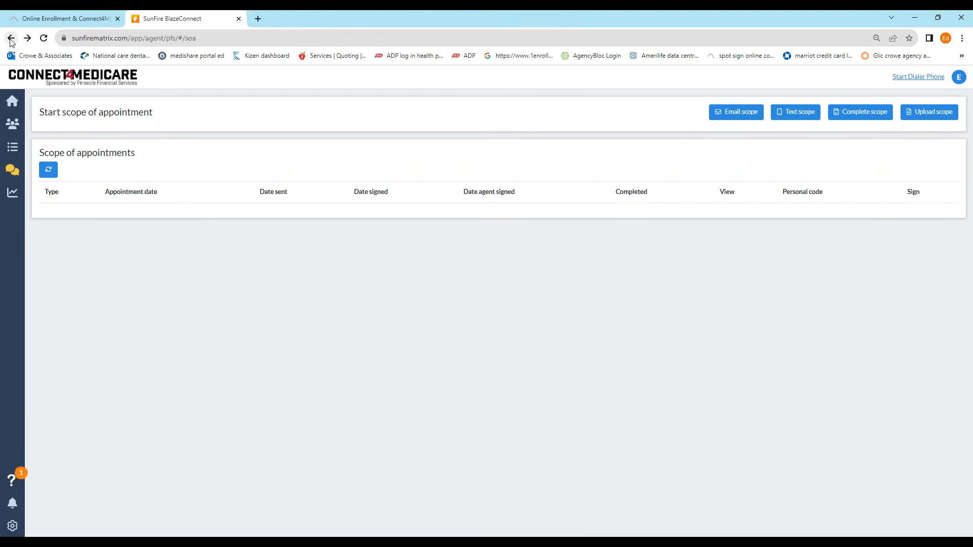
pyautogui.click(11, 38)
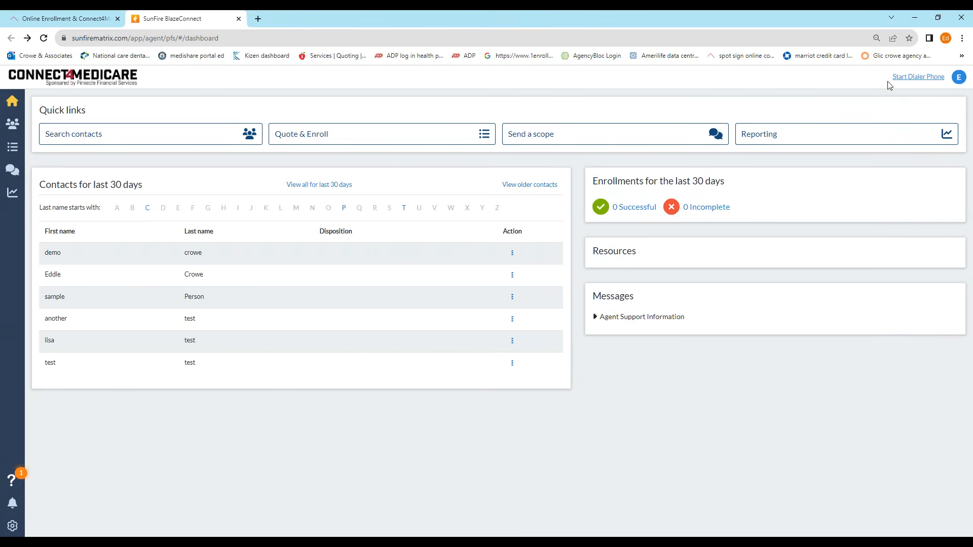
# Step: Start the dialer phone and bring up the Make a Call dialog, cancelling it once
pyautogui.click(919, 82)
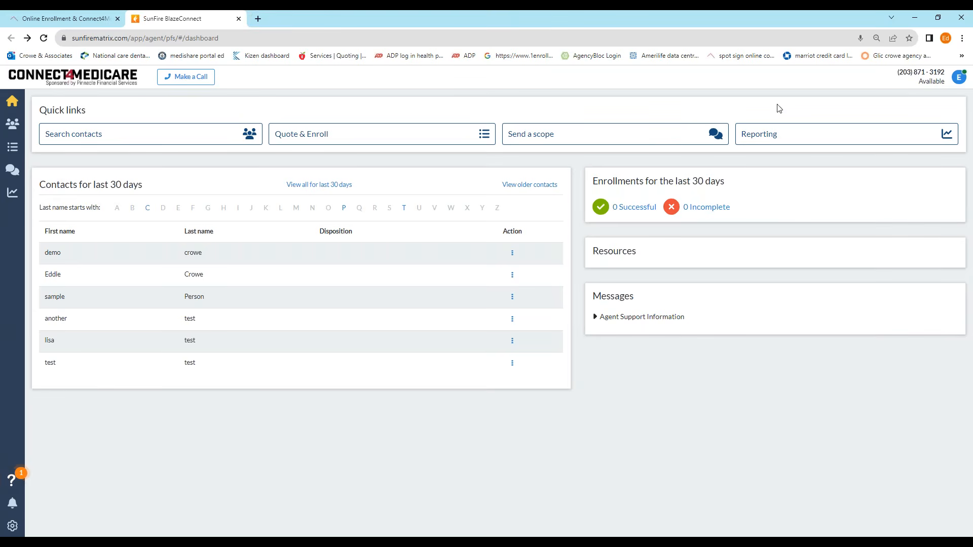
pyautogui.click(184, 79)
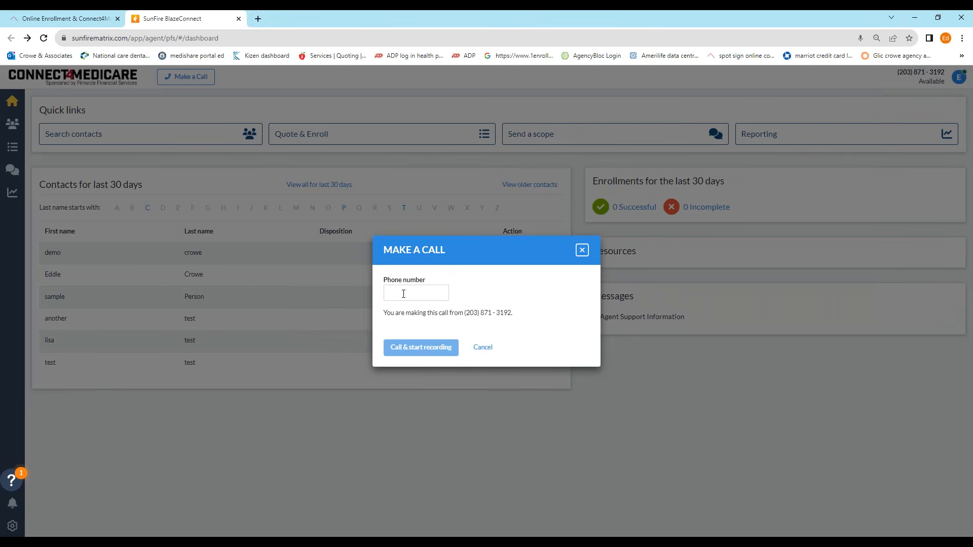
pyautogui.click(483, 348)
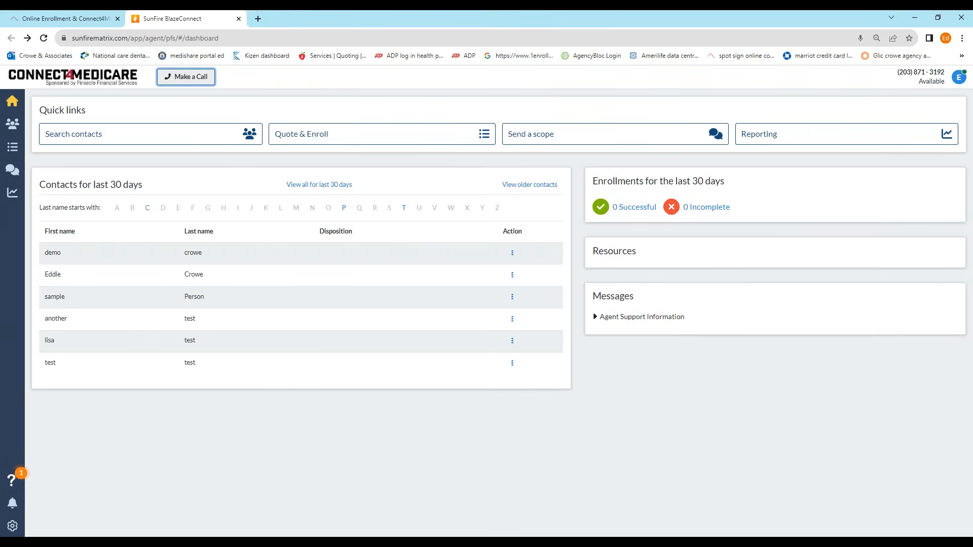
pyautogui.click(195, 80)
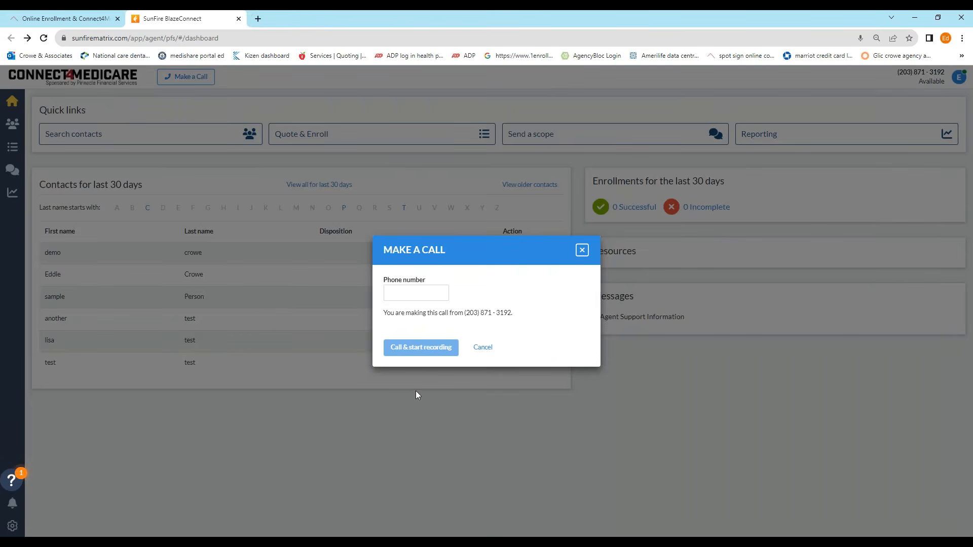
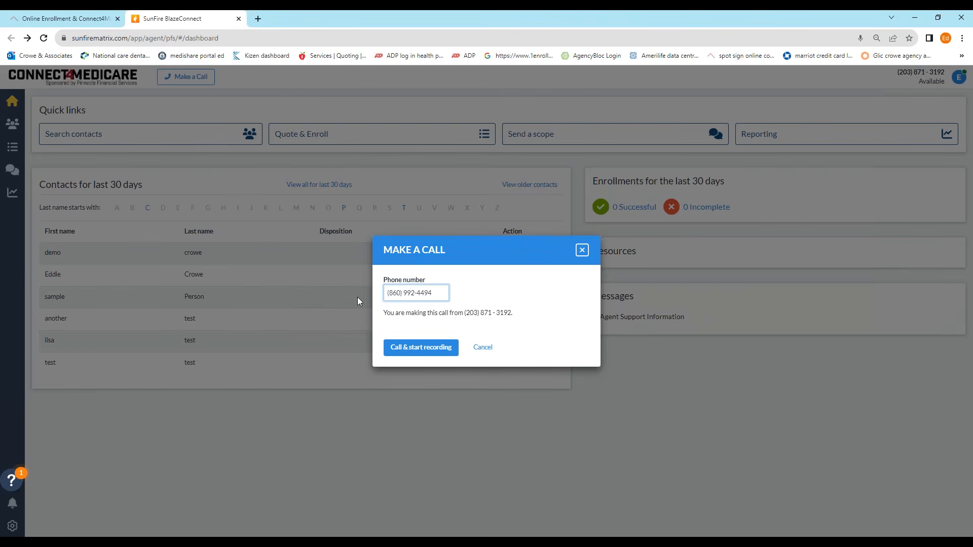
# Step: Call the customer's phone number with recording started
pyautogui.click(418, 352)
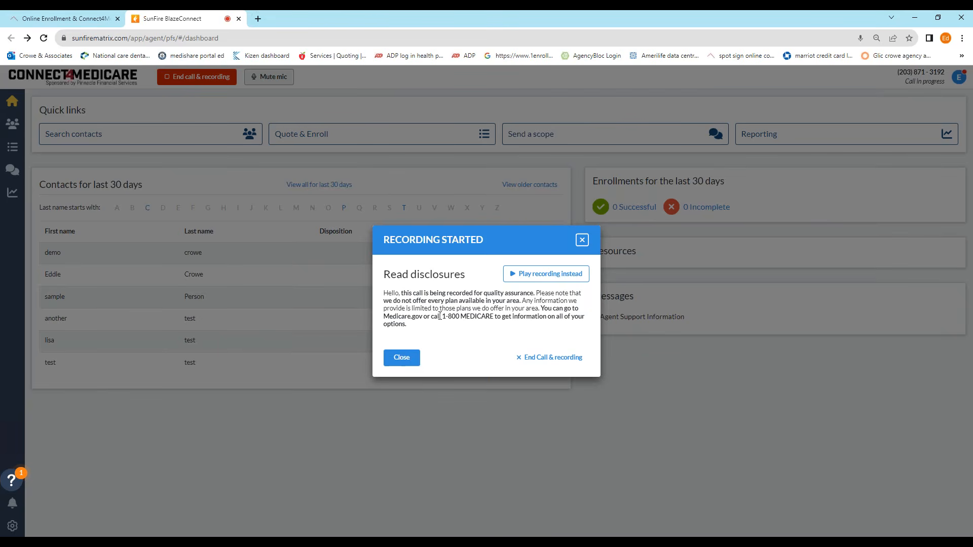
# Step: Play the prerecorded disclosures, close the dialog, and open the scope of appointment page
pyautogui.click(551, 278)
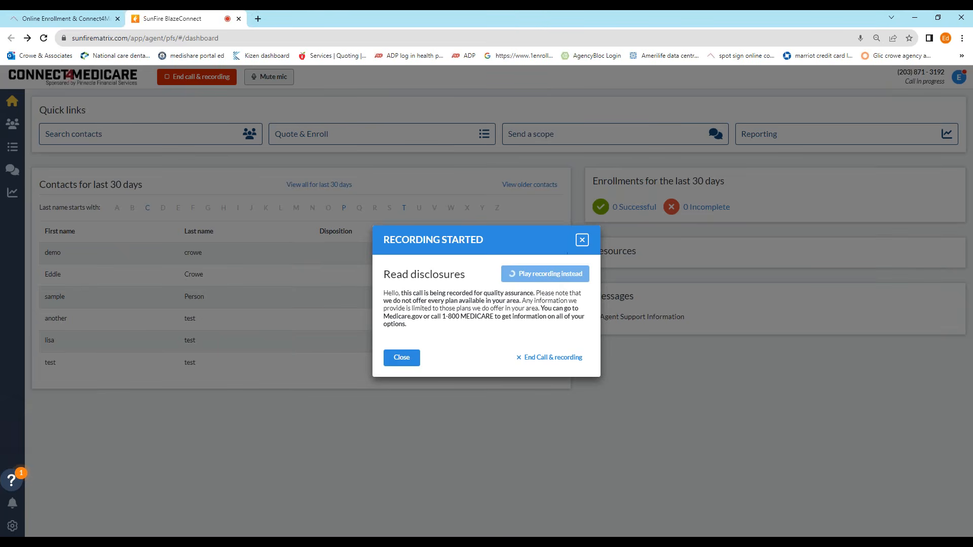
pyautogui.click(402, 359)
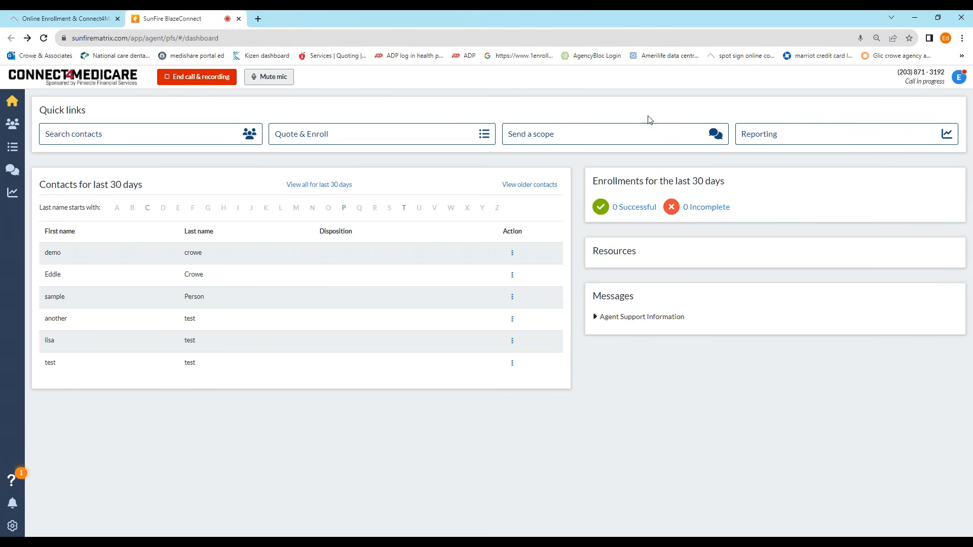
pyautogui.click(583, 135)
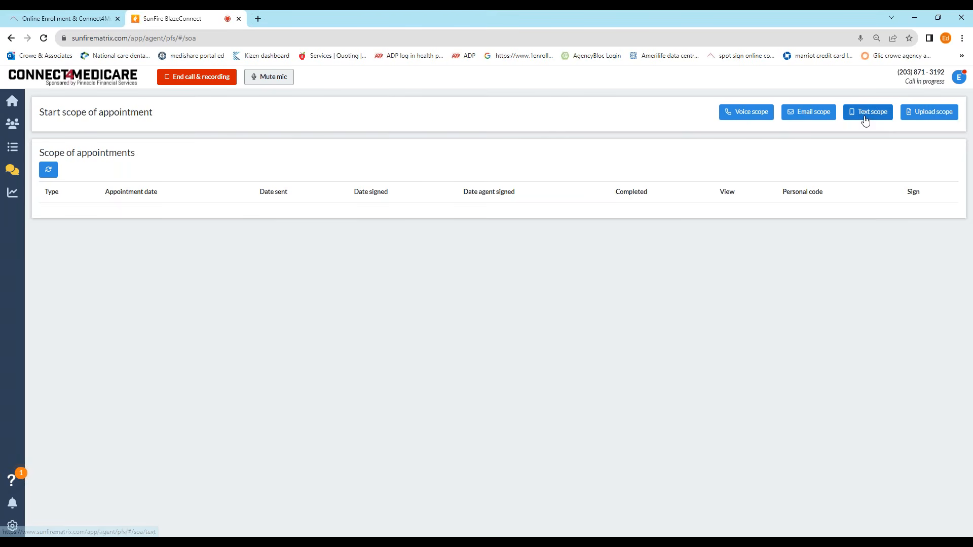
# Step: Start a voice scope of appointment and check the permission and disclaimer acknowledgements
pyautogui.click(752, 117)
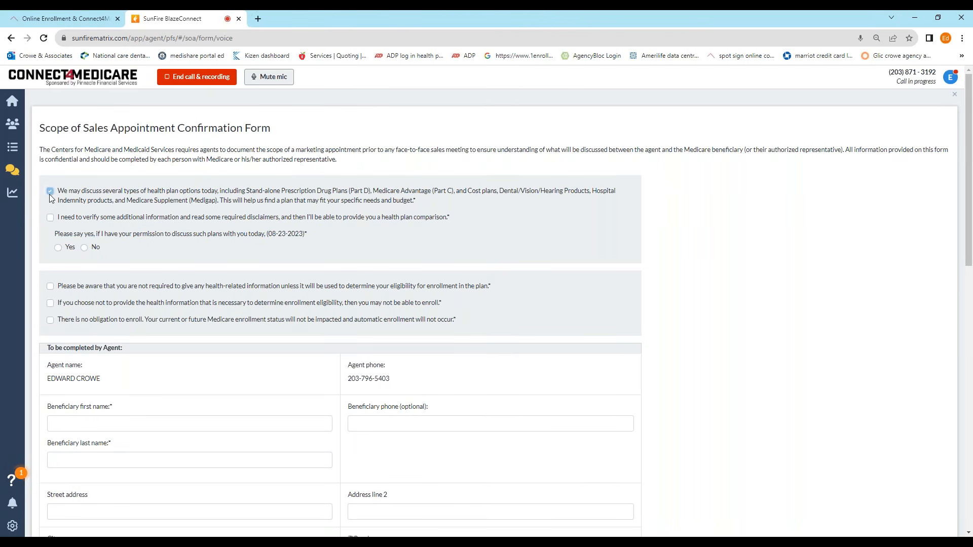
pyautogui.click(49, 217)
pyautogui.scroll(-2, 135, 246)
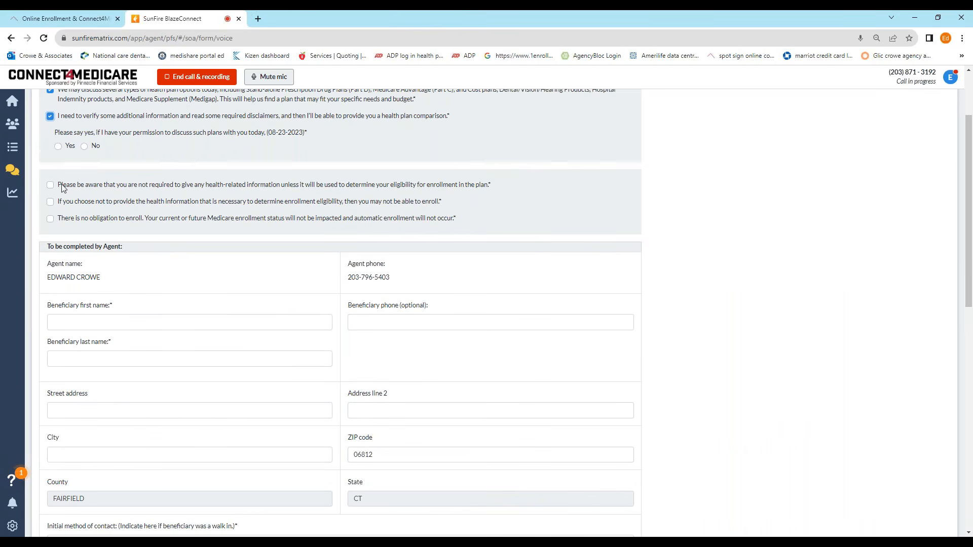
pyautogui.scroll(2, 205, 195)
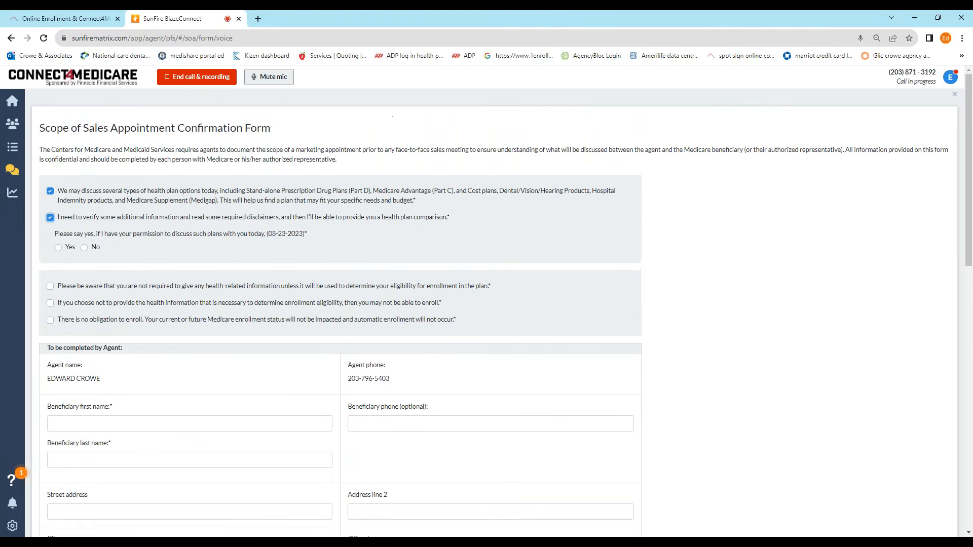
pyautogui.click(57, 248)
pyautogui.click(50, 287)
pyautogui.click(59, 318)
pyautogui.scroll(-3, 159, 273)
# Step: Enter the beneficiary's first and last name in the scope form
pyautogui.click(152, 272)
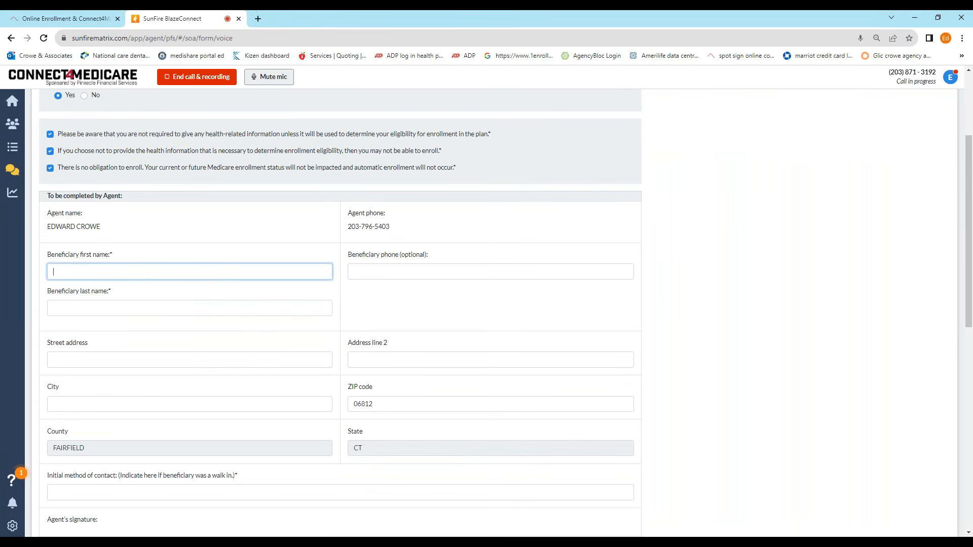
pyautogui.click(163, 307)
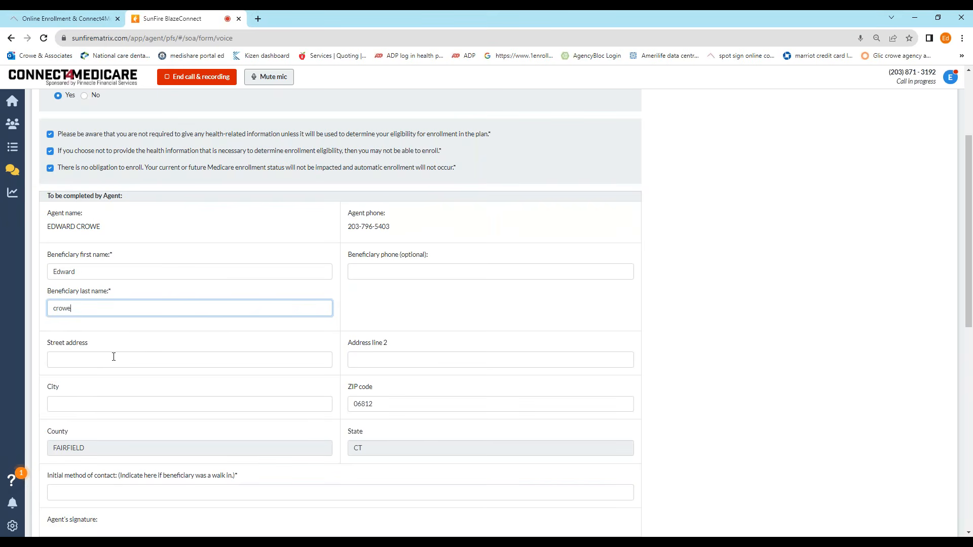
pyautogui.scroll(-3, 171, 335)
# Step: Fill in inbound call contact, MAPD plans, date 08/23/2023, answer Yes, and save
pyautogui.click(144, 342)
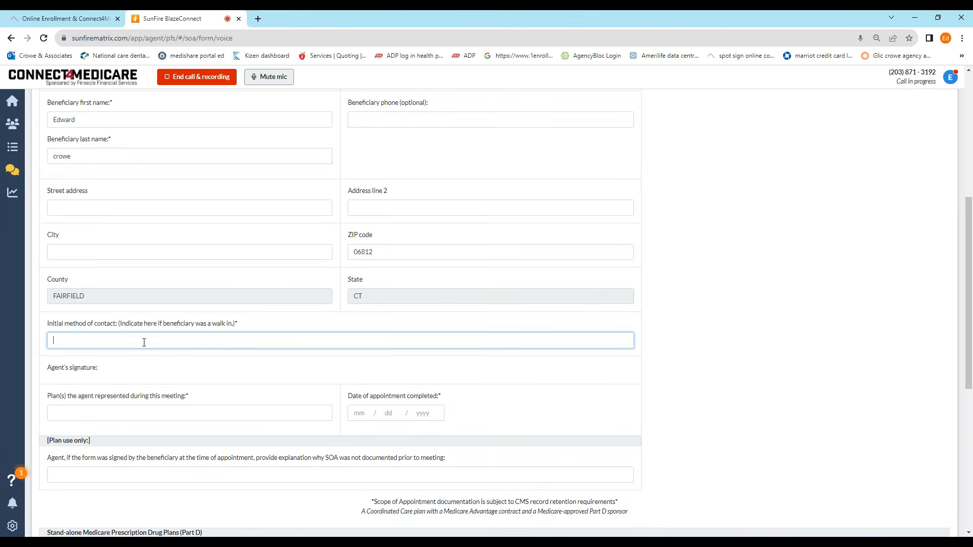
pyautogui.write('inbound call')
pyautogui.click(95, 415)
pyautogui.write('MAPD')
pyautogui.press('Tab')
pyautogui.write('08 / 23 / ')
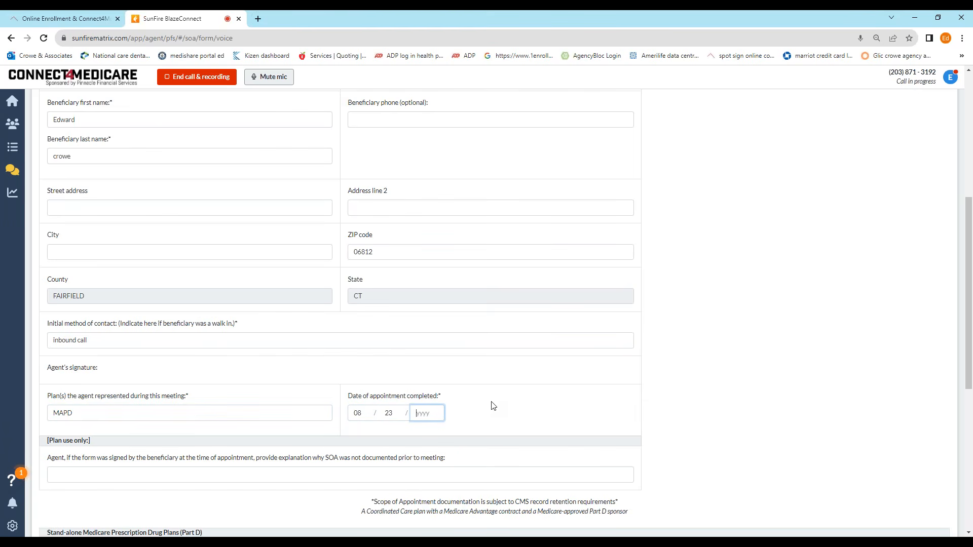
pyautogui.write('2023')
pyautogui.scroll(-6, 363, 342)
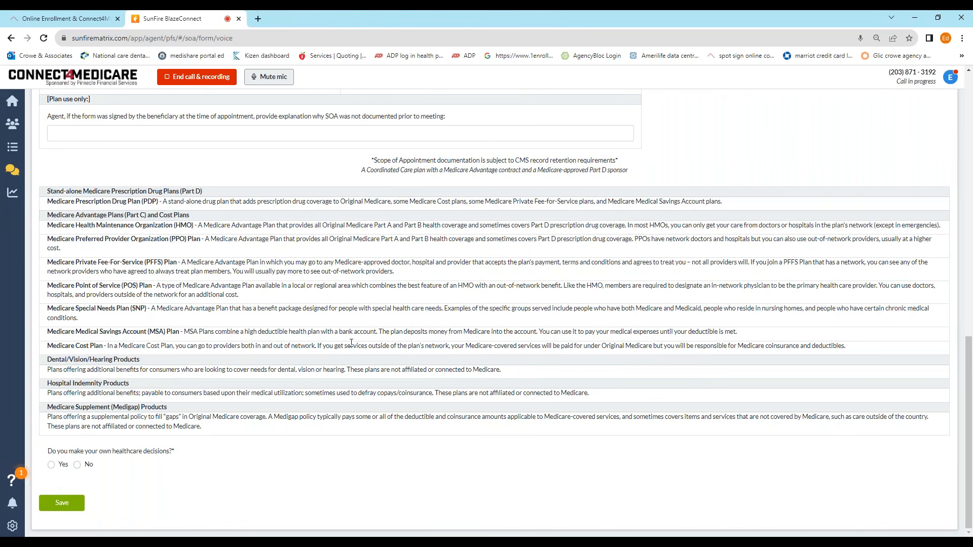
pyautogui.click(51, 465)
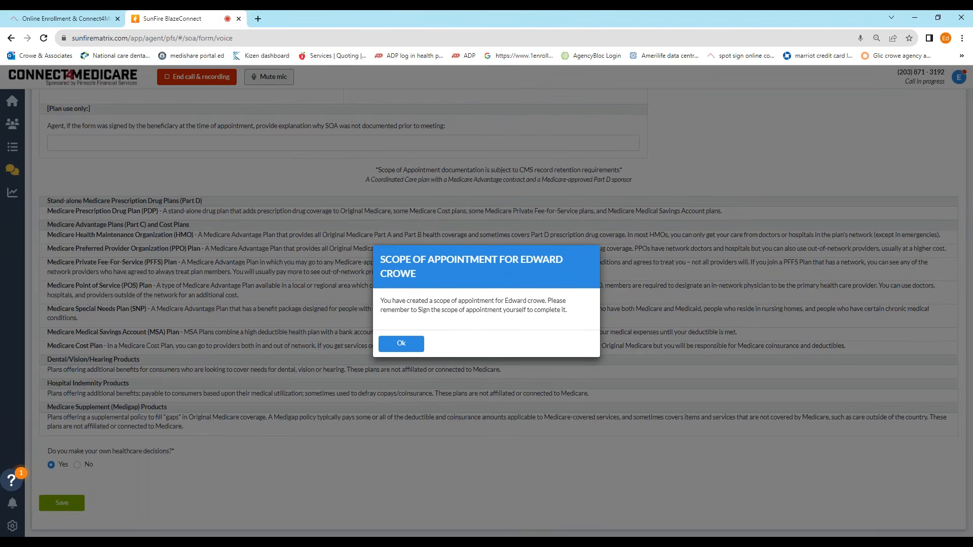
pyautogui.click(411, 348)
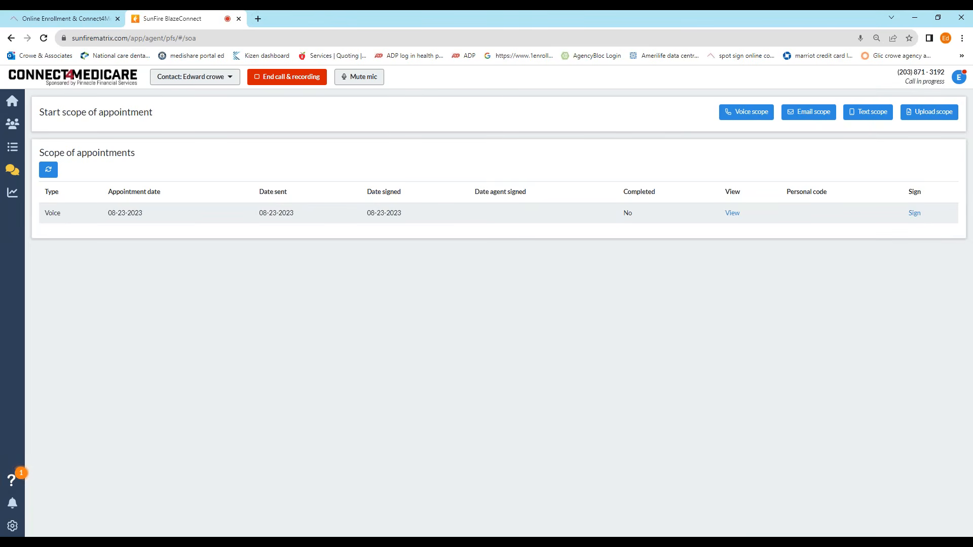
# Step: Sign the scope of appointment as agent, review the signed form, and end the call
pyautogui.click(915, 214)
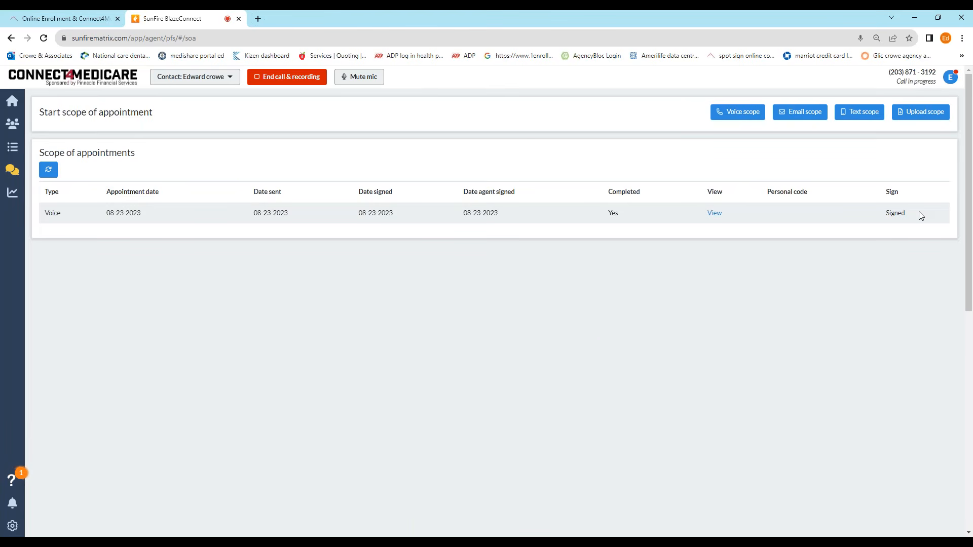
pyautogui.click(714, 213)
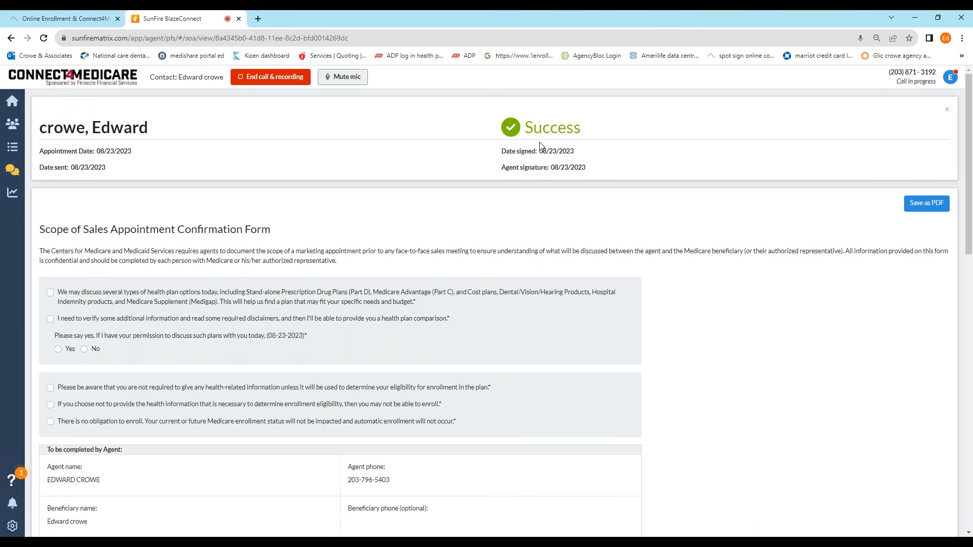
pyautogui.scroll(-11, 530, 158)
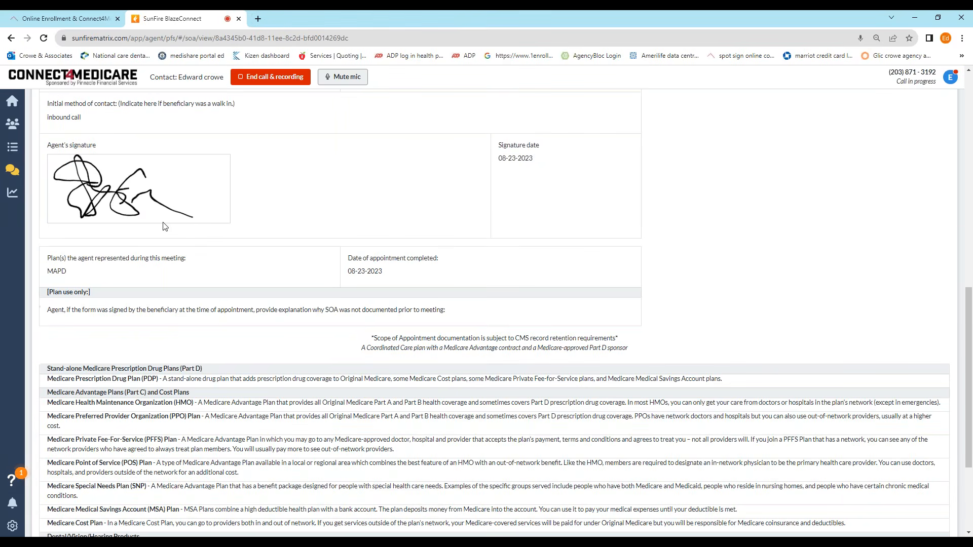
pyautogui.scroll(11, 205, 251)
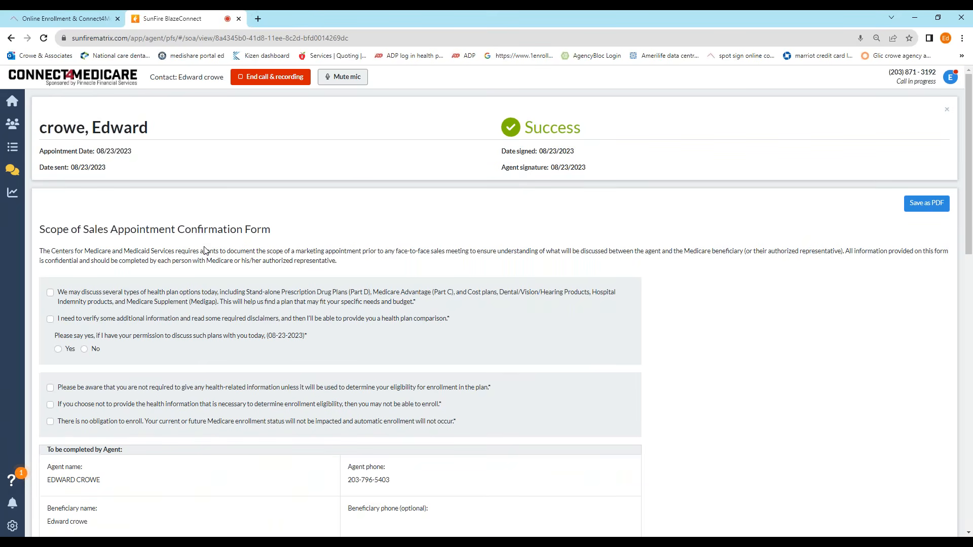
pyautogui.click(283, 80)
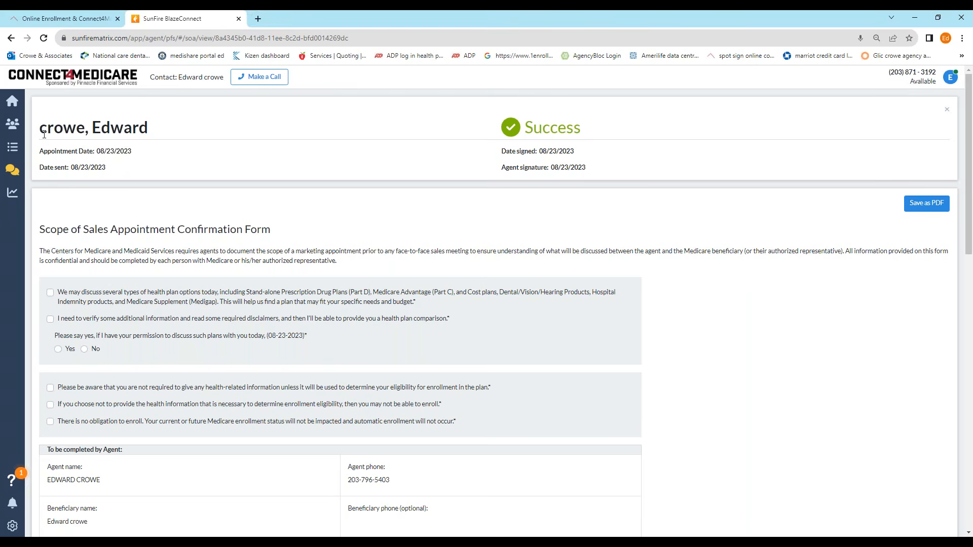
# Step: Return home, accept the incoming call with recording, and dismiss the disclosures notice
pyautogui.click(13, 101)
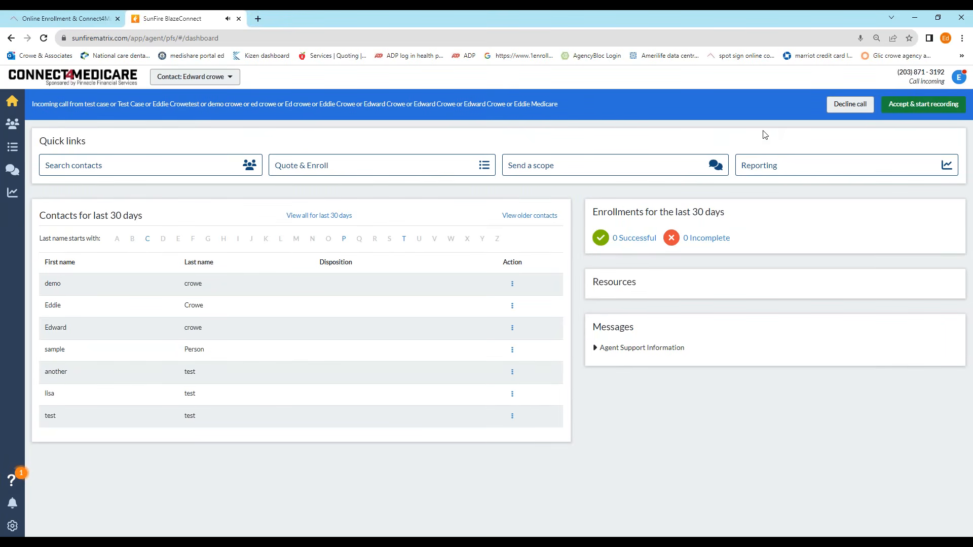
pyautogui.click(929, 108)
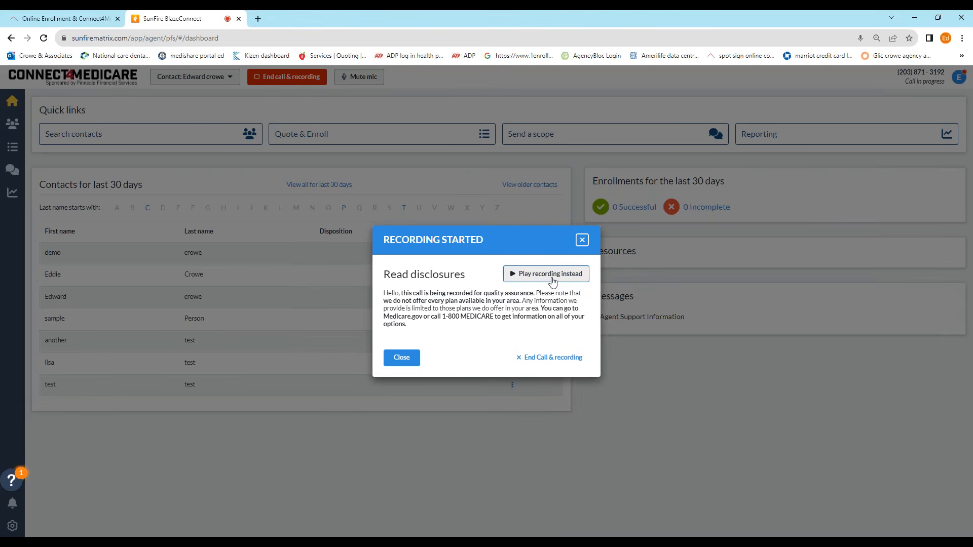
pyautogui.click(396, 360)
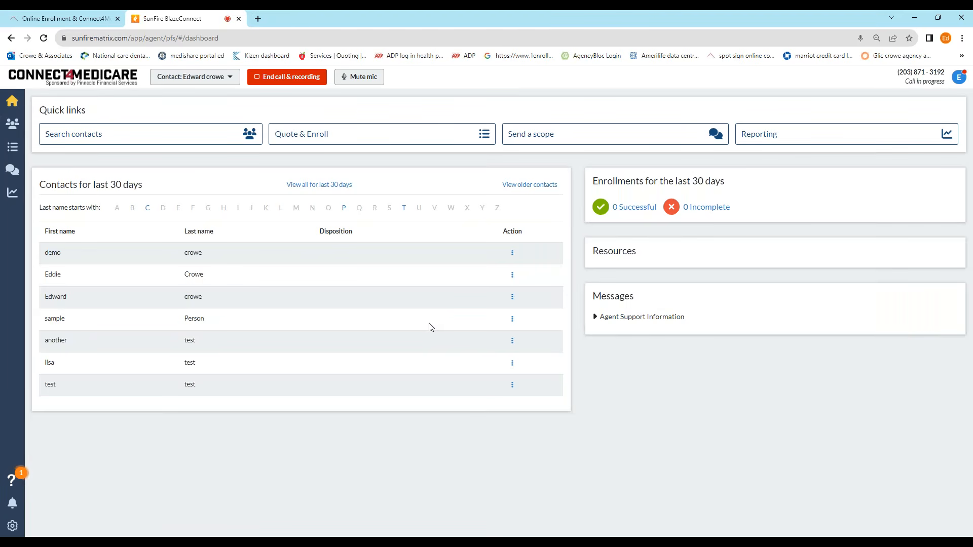
pyautogui.click(599, 142)
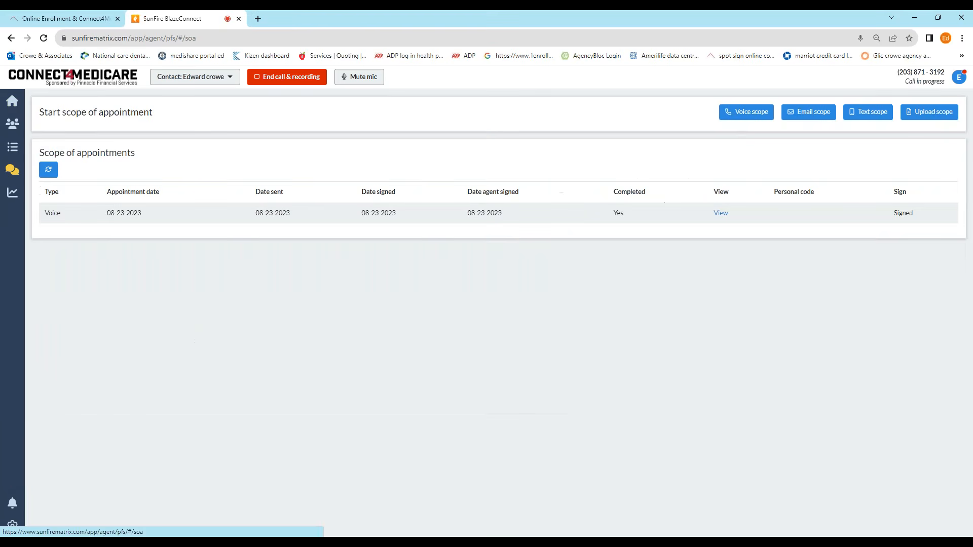
pyautogui.click(746, 111)
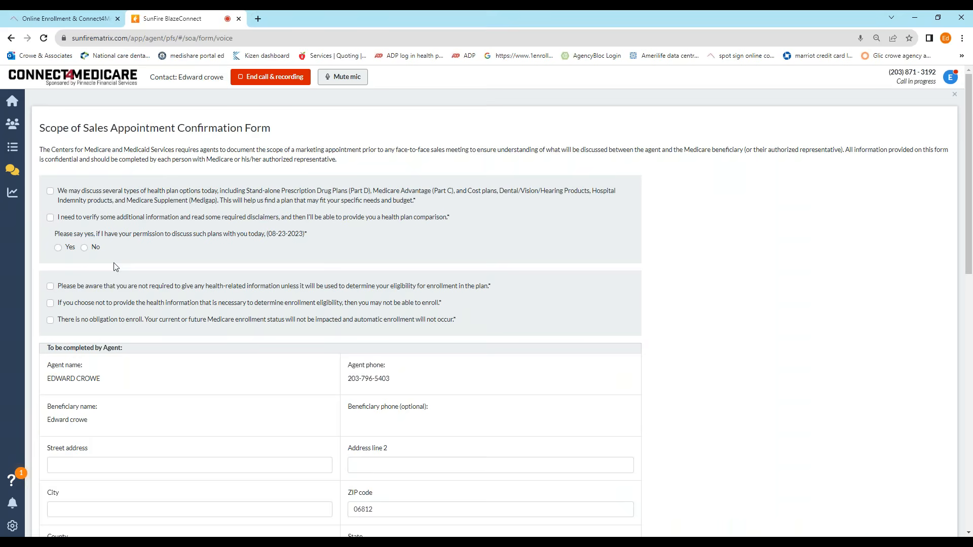
pyautogui.scroll(-12, 152, 374)
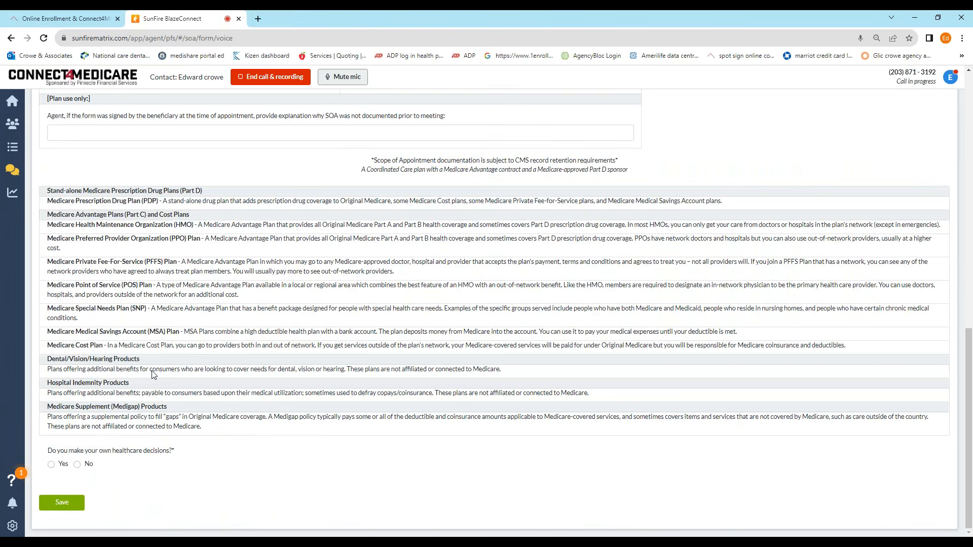
pyautogui.scroll(12, 153, 374)
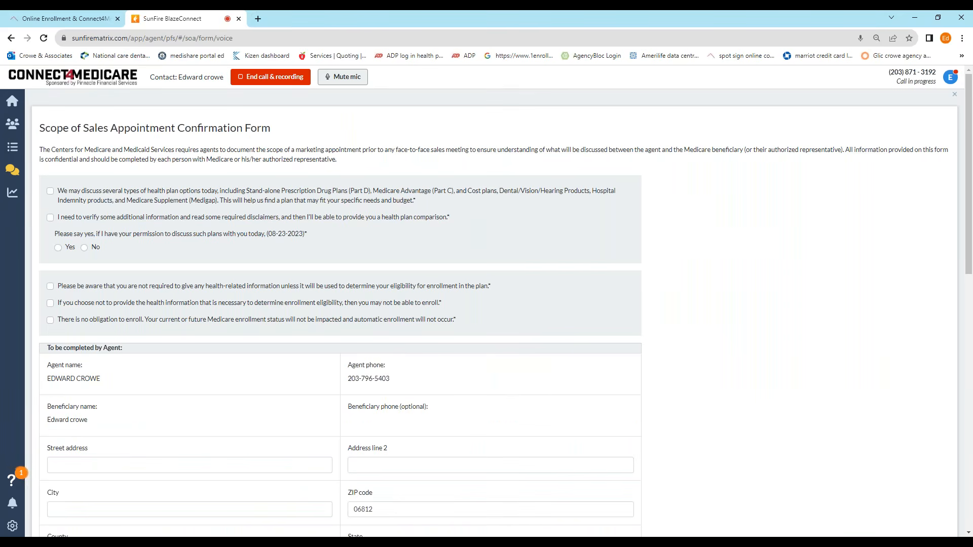
pyautogui.click(11, 38)
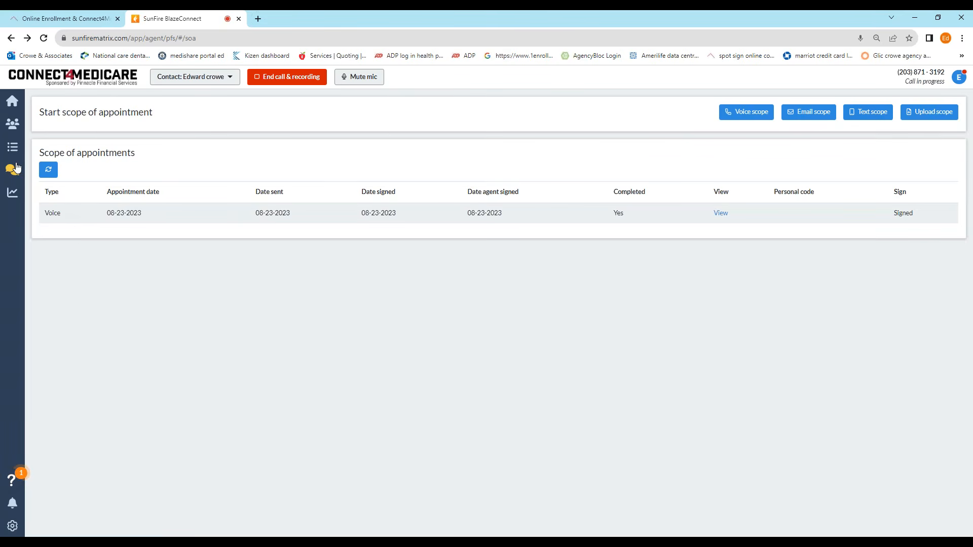
pyautogui.click(13, 149)
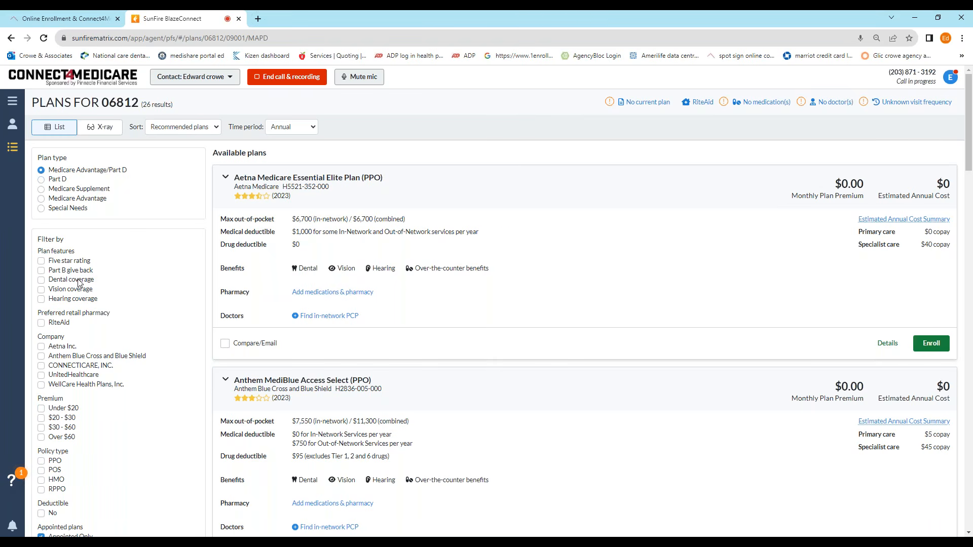
# Step: Browse the ZIP 06812 plans, uncheck Appointed Only, and open Add Pharmacy & Medications
pyautogui.scroll(-2, 66, 284)
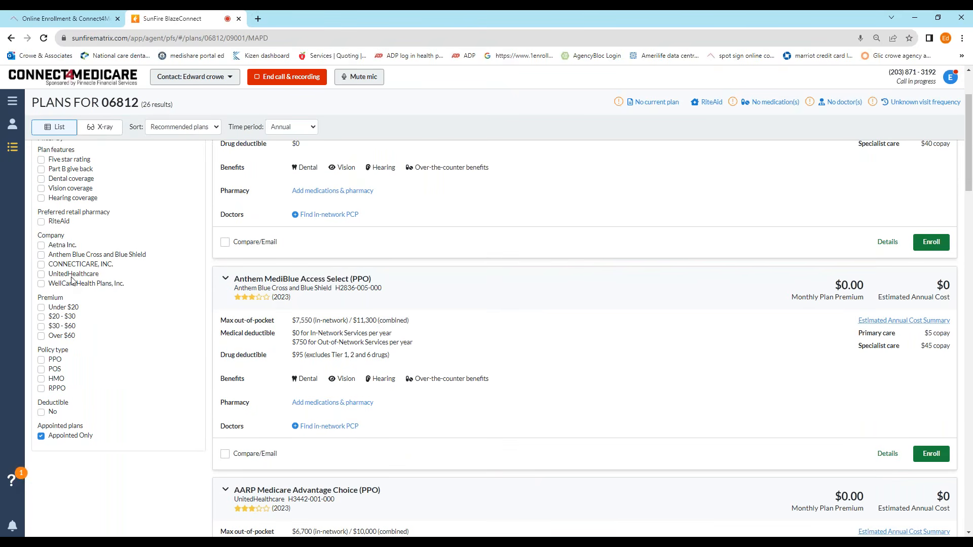
pyautogui.scroll(-3, 72, 280)
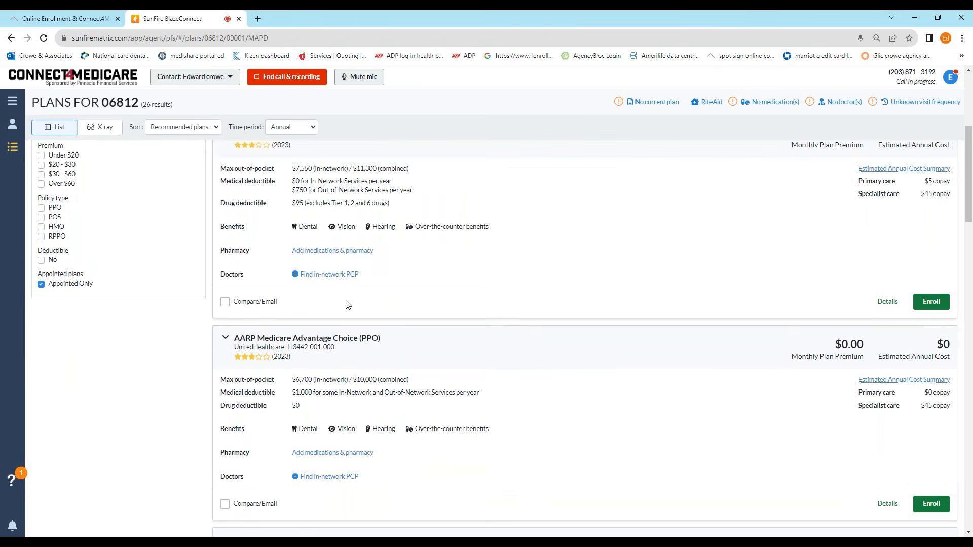
pyautogui.scroll(5, 420, 311)
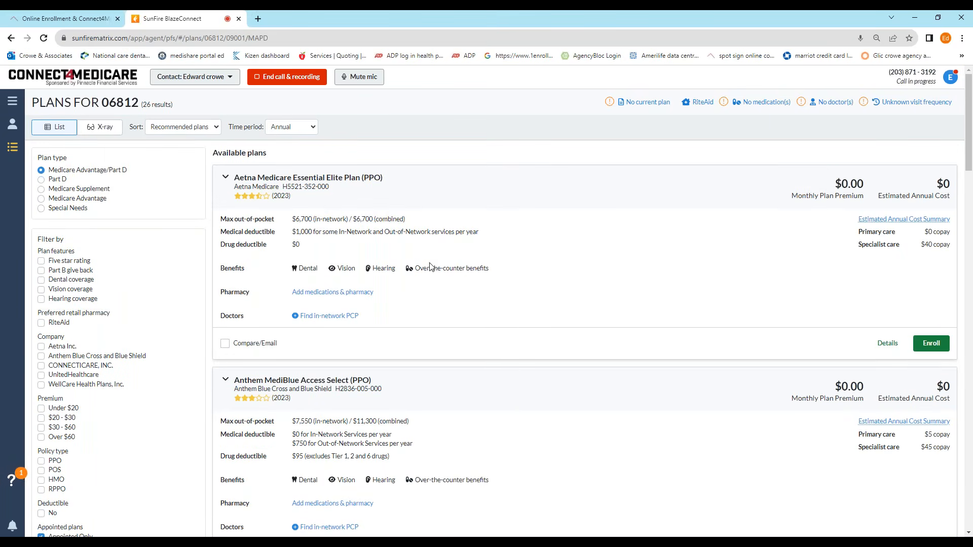
pyautogui.scroll(-8, 554, 284)
pyautogui.scroll(5, 554, 285)
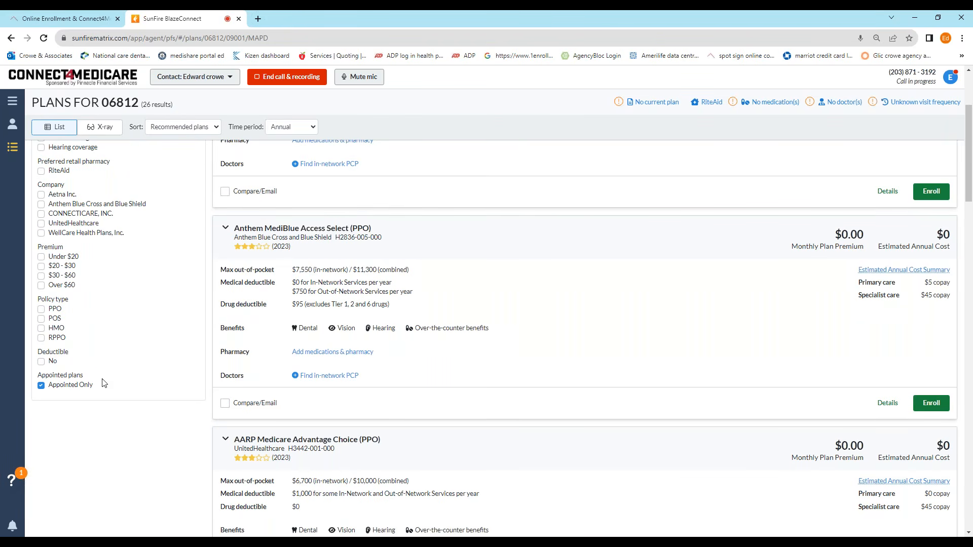
pyautogui.click(41, 386)
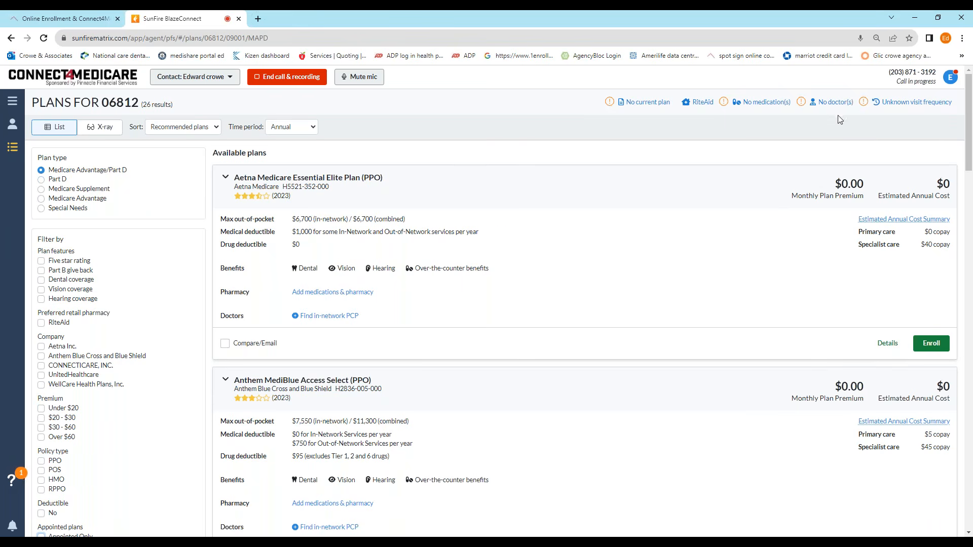
pyautogui.click(765, 101)
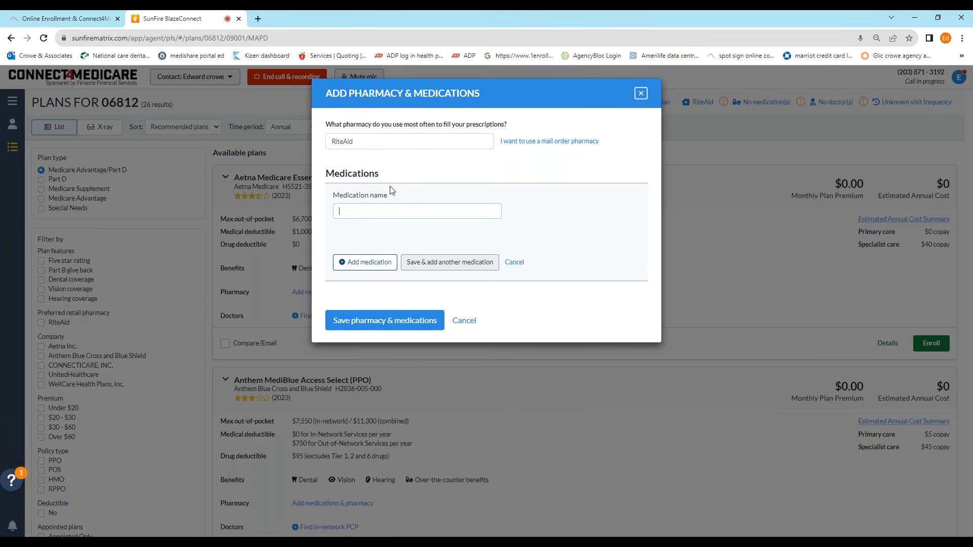
# Step: Add Atorvastatin Calcium 10MG to the client's medication list
pyautogui.write('ator')
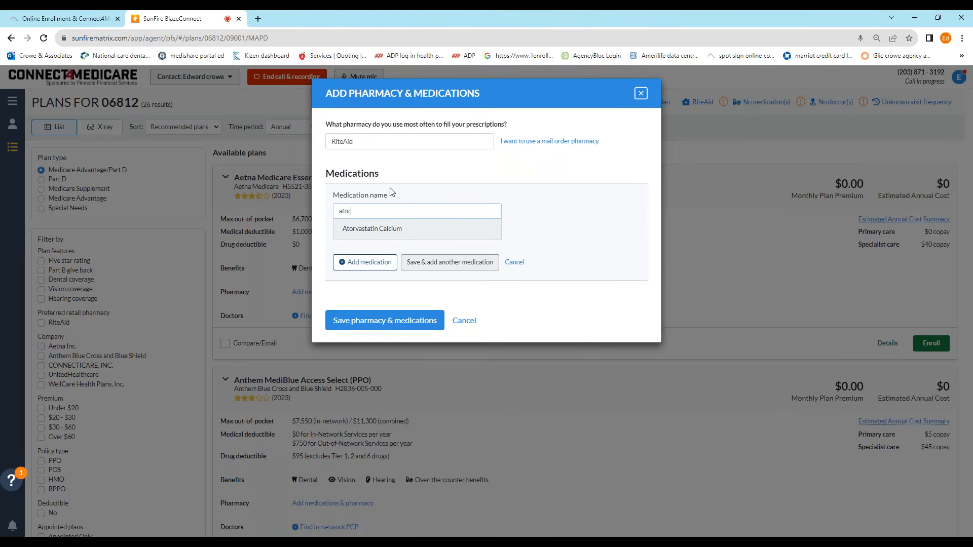
pyautogui.click(385, 229)
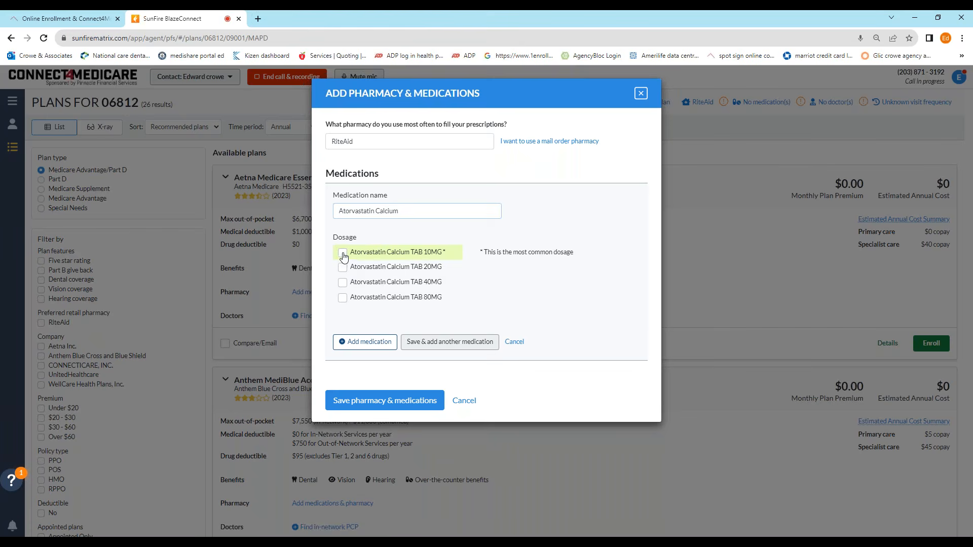
pyautogui.click(343, 253)
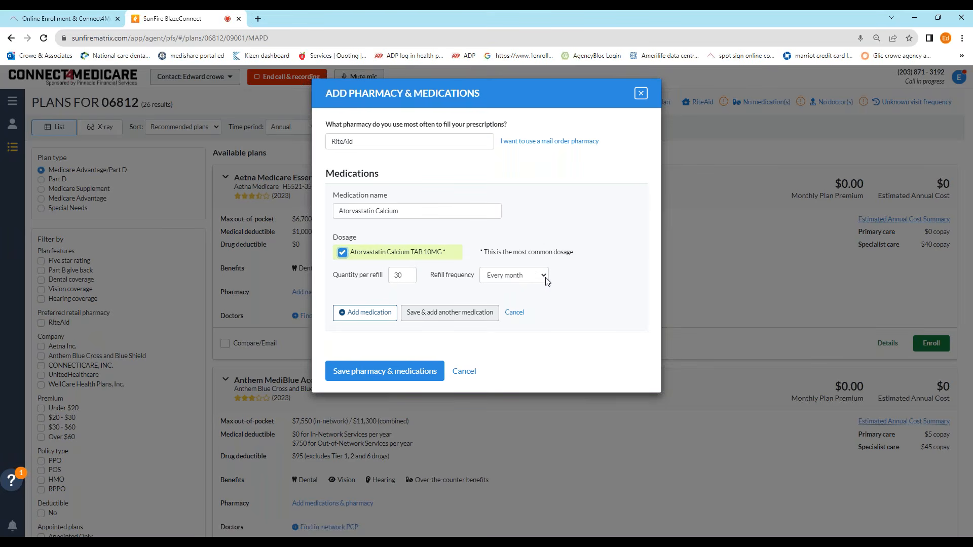
pyautogui.click(370, 312)
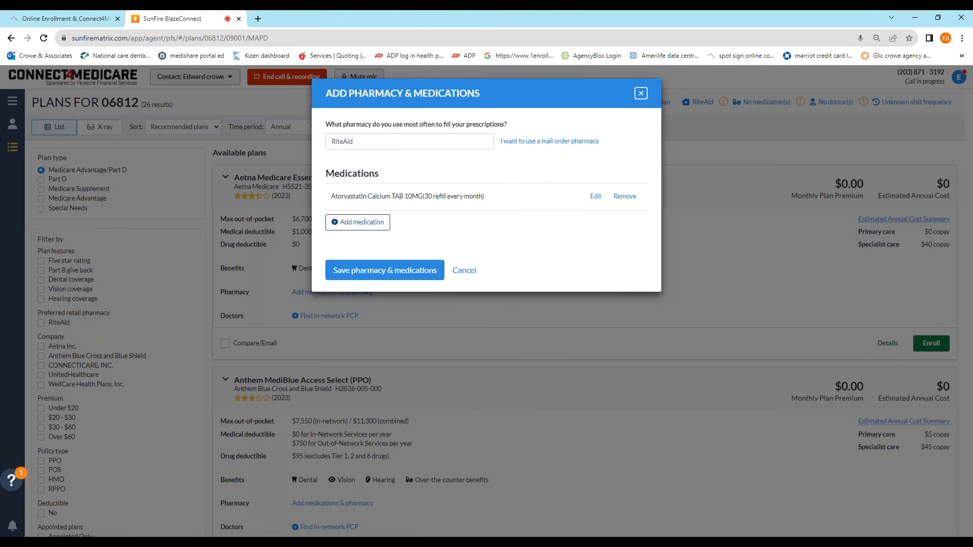
# Step: Add Metoprolol Tartrate 50MG as the second medication
pyautogui.click(370, 223)
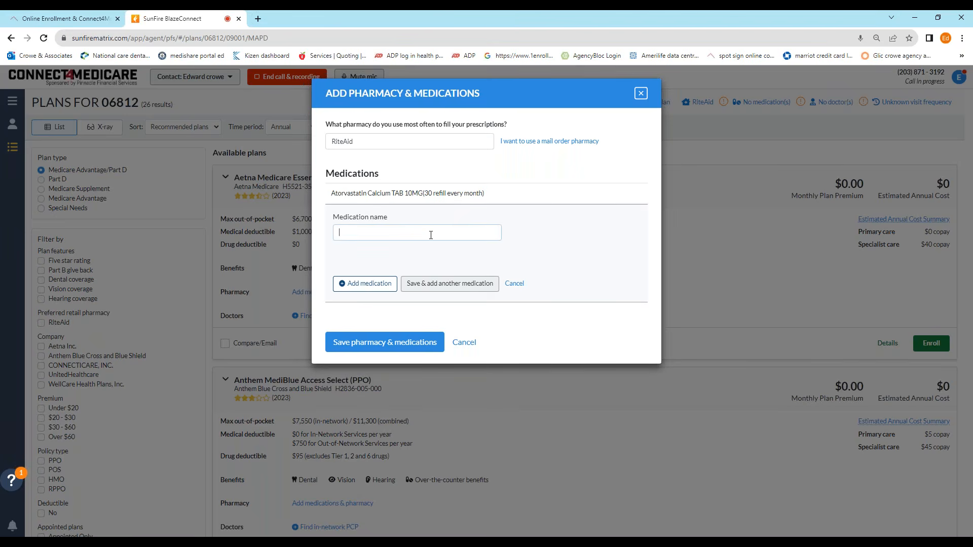
pyautogui.write('moet')
pyautogui.press('BackSpace')
pyautogui.press('BackSpace')
pyautogui.write('t')
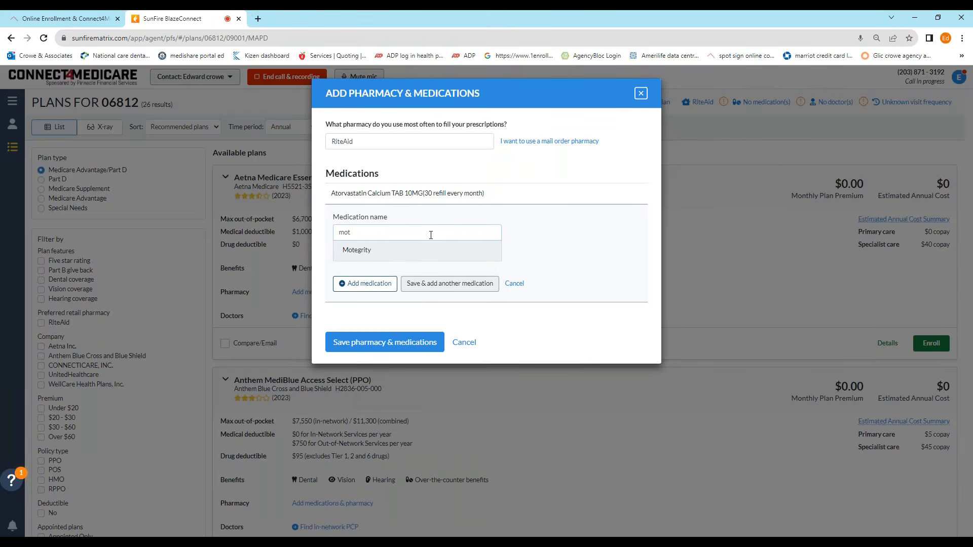
pyautogui.press('BackSpace')
pyautogui.press('BackSpace')
pyautogui.write('et')
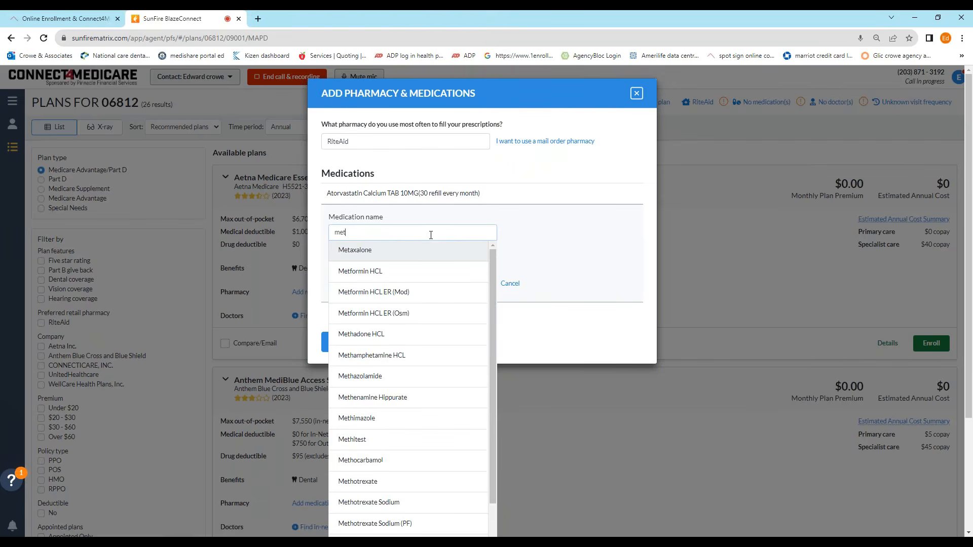
pyautogui.write('o')
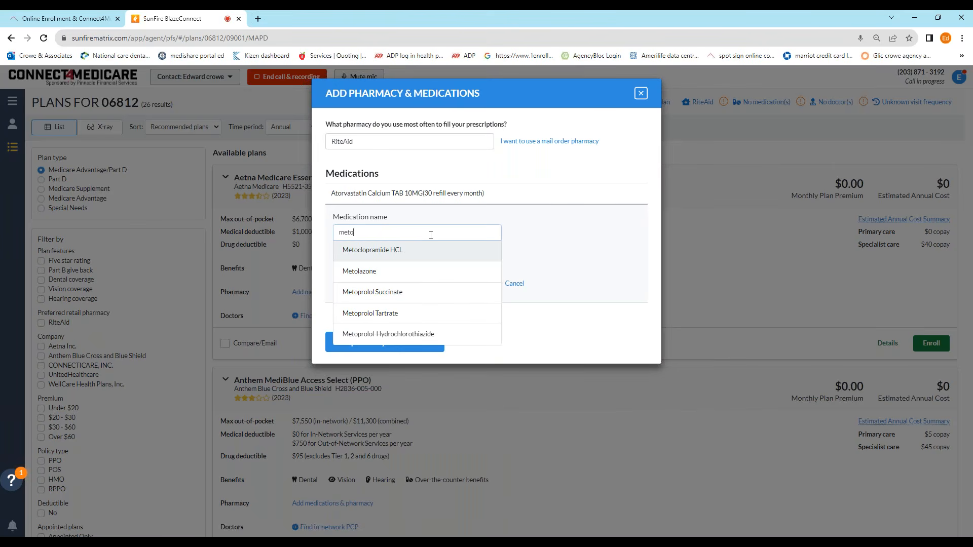
pyautogui.click(375, 313)
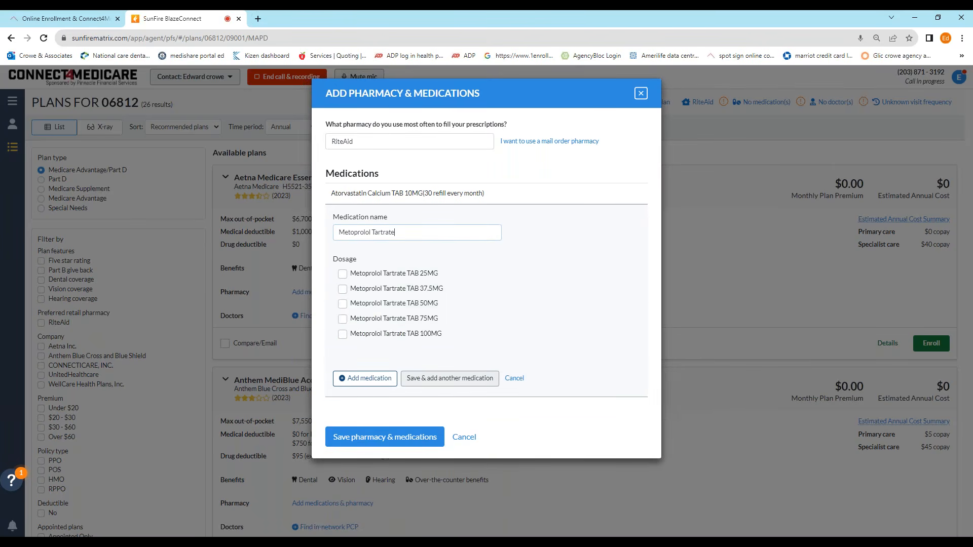
pyautogui.click(343, 304)
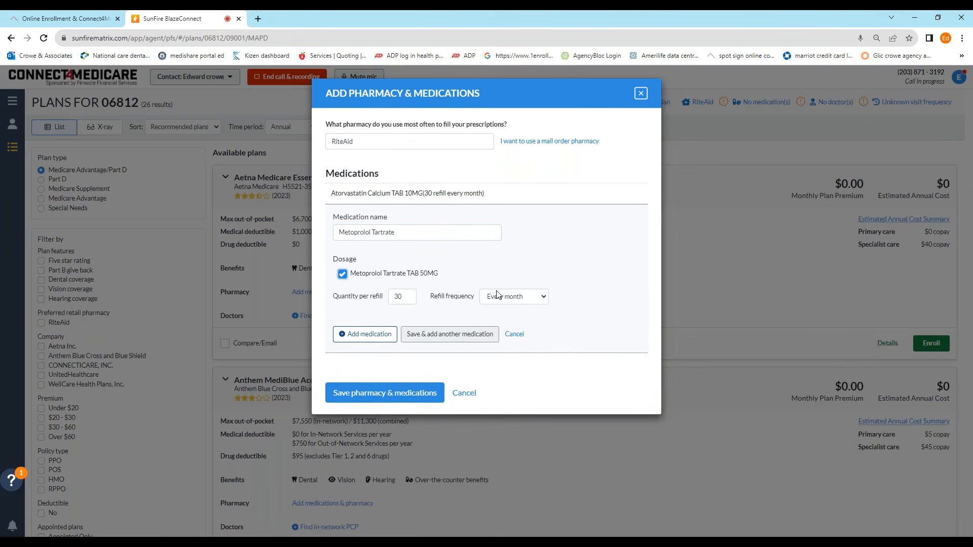
pyautogui.click(350, 335)
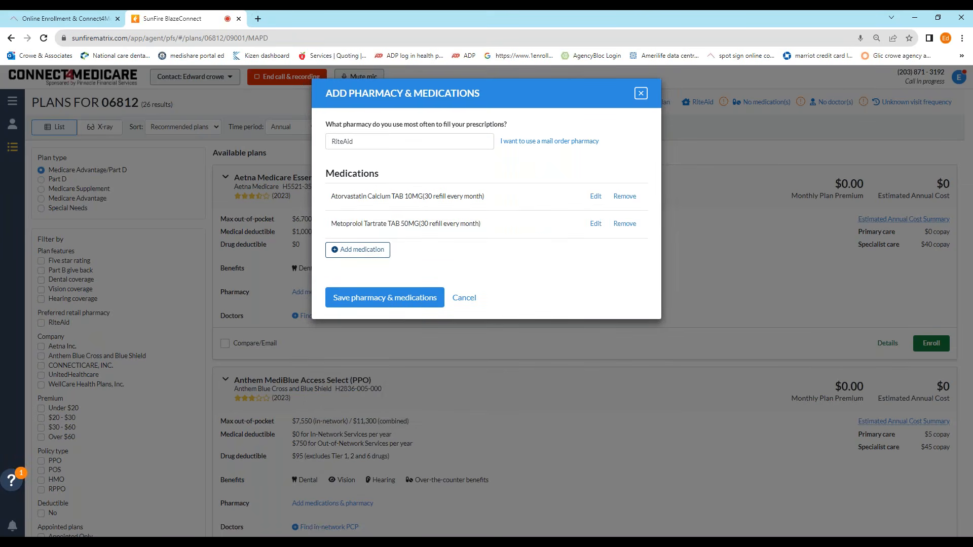
# Step: Add Symbicort AERO 80-4.5MCG 10.2 GM inhaler, then save the RiteAid pharmacy and medications
pyautogui.click(364, 250)
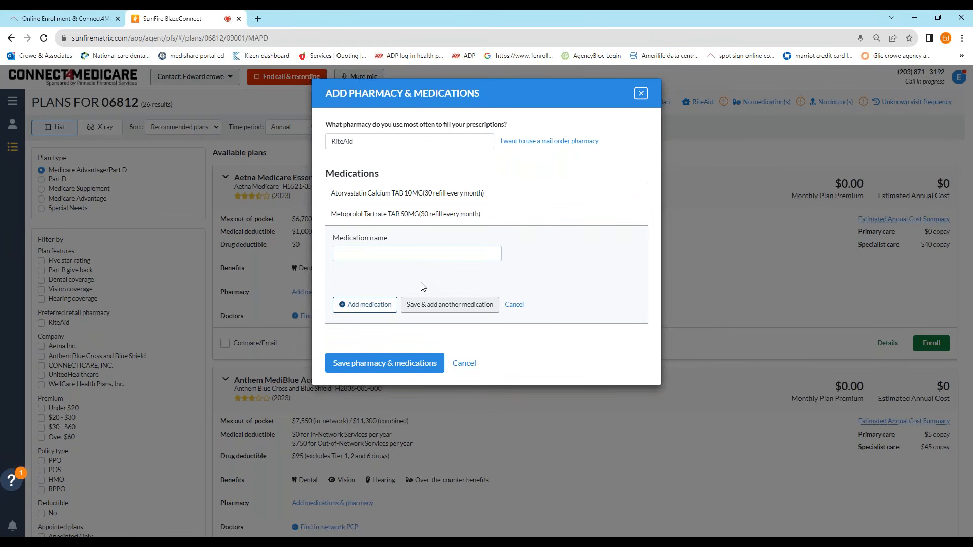
pyautogui.write('aynv')
pyautogui.press('BackSpace')
pyautogui.press('BackSpace')
pyautogui.press('BackSpace')
pyautogui.press('BackSpace')
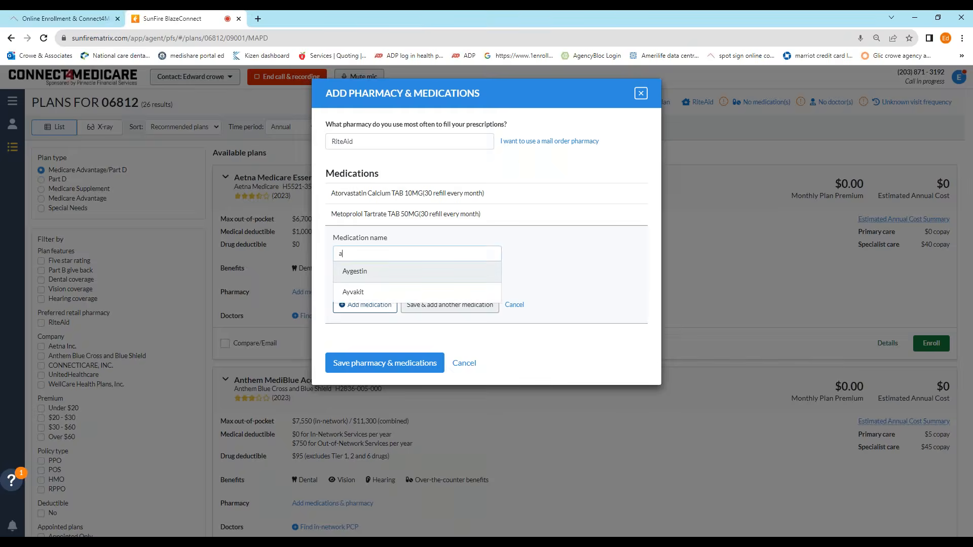
pyautogui.write('symb')
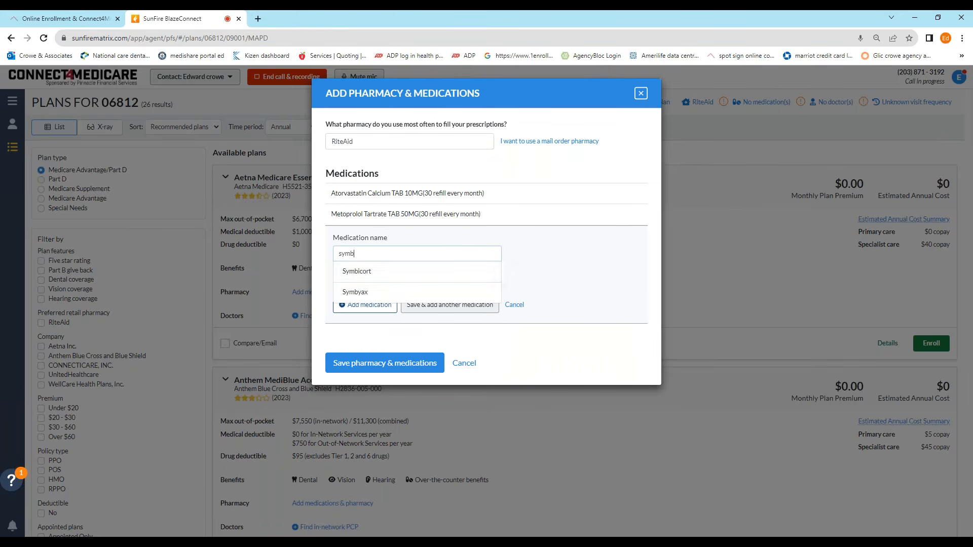
pyautogui.click(374, 277)
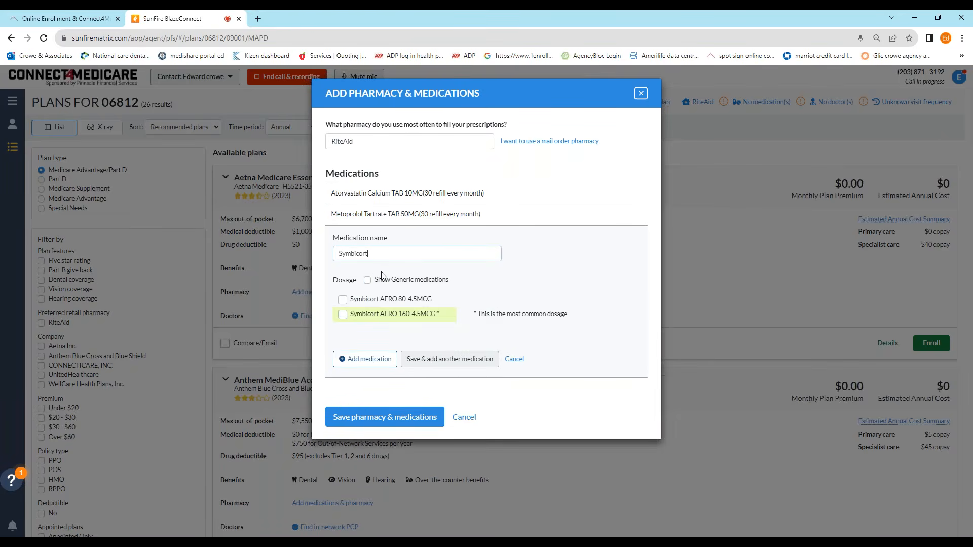
pyautogui.click(342, 299)
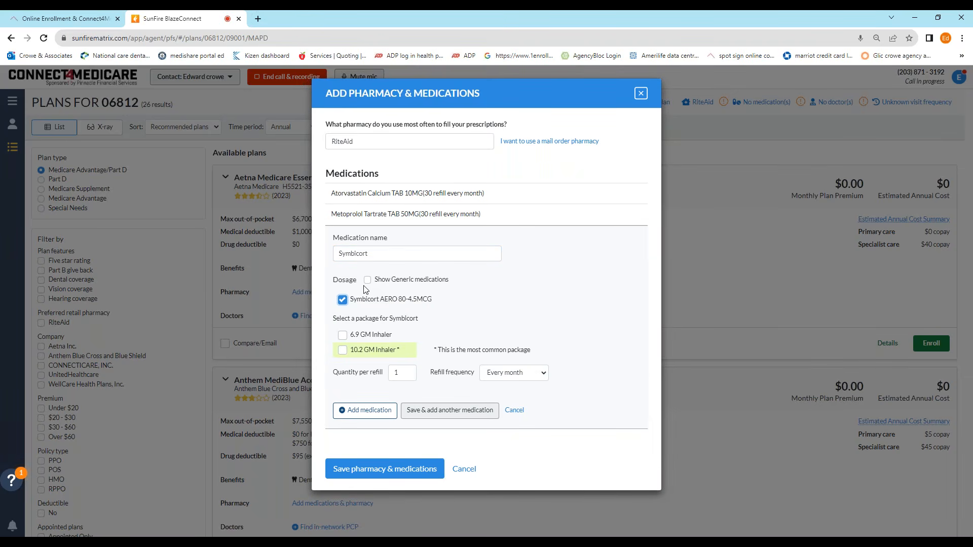
pyautogui.click(367, 280)
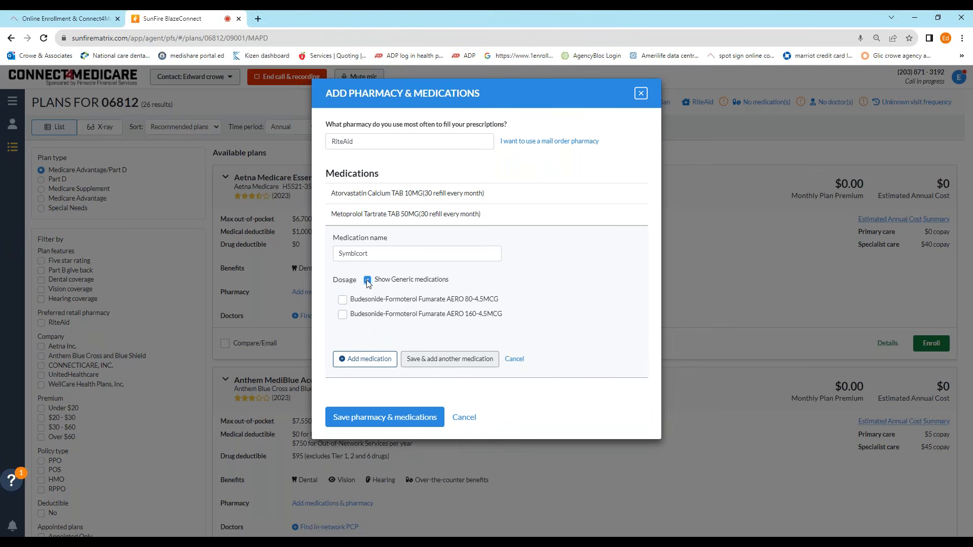
pyautogui.click(367, 280)
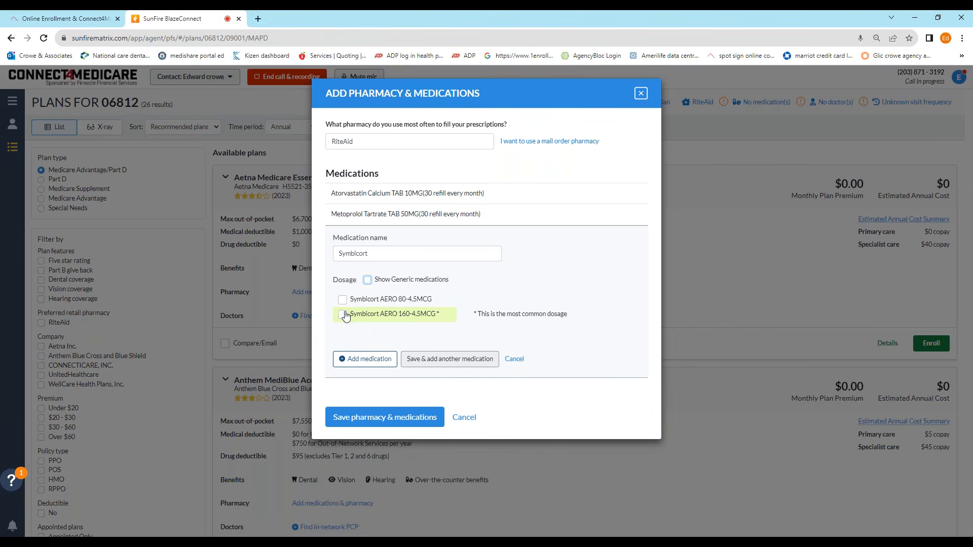
pyautogui.click(343, 299)
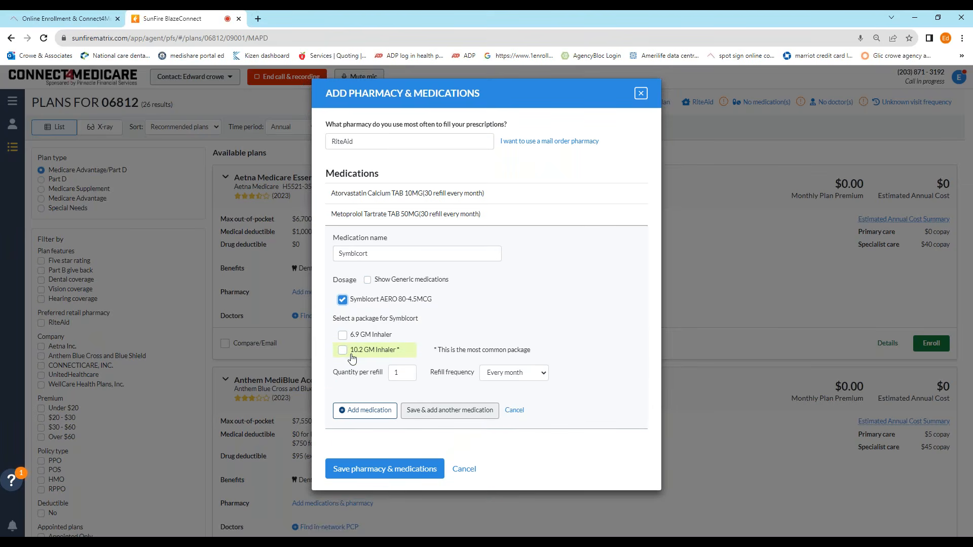
pyautogui.click(342, 349)
pyautogui.click(359, 403)
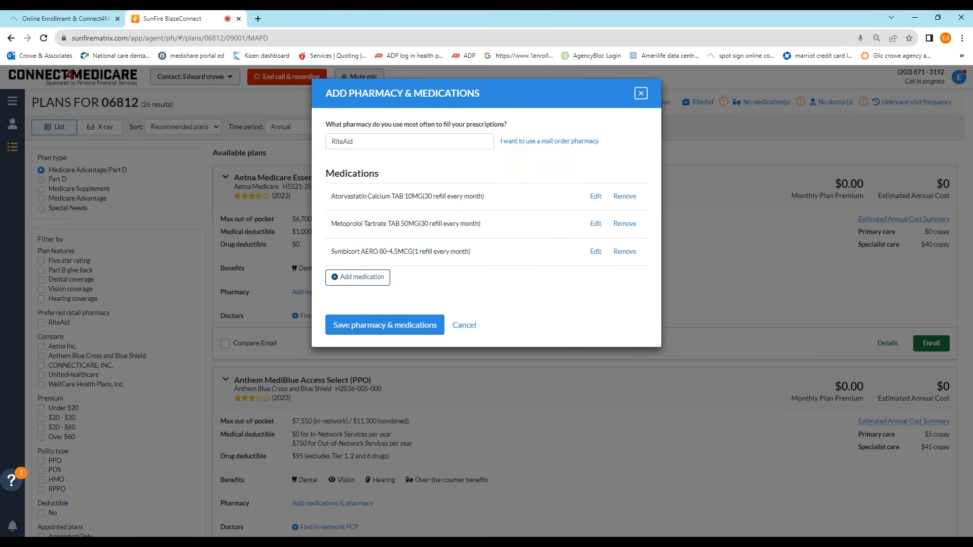
pyautogui.click(403, 327)
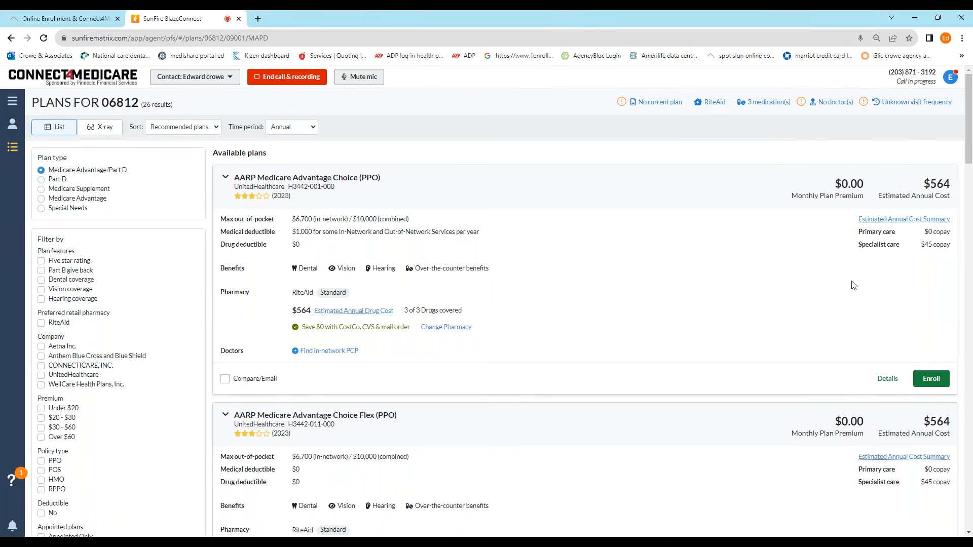
# Step: Compare AARP Choice, AARP Choice Flex and Anthem MediBlue Access Select side by side
pyautogui.scroll(-2, 624, 253)
pyautogui.scroll(2, 580, 261)
pyautogui.scroll(-2, 499, 243)
pyautogui.scroll(1, 304, 314)
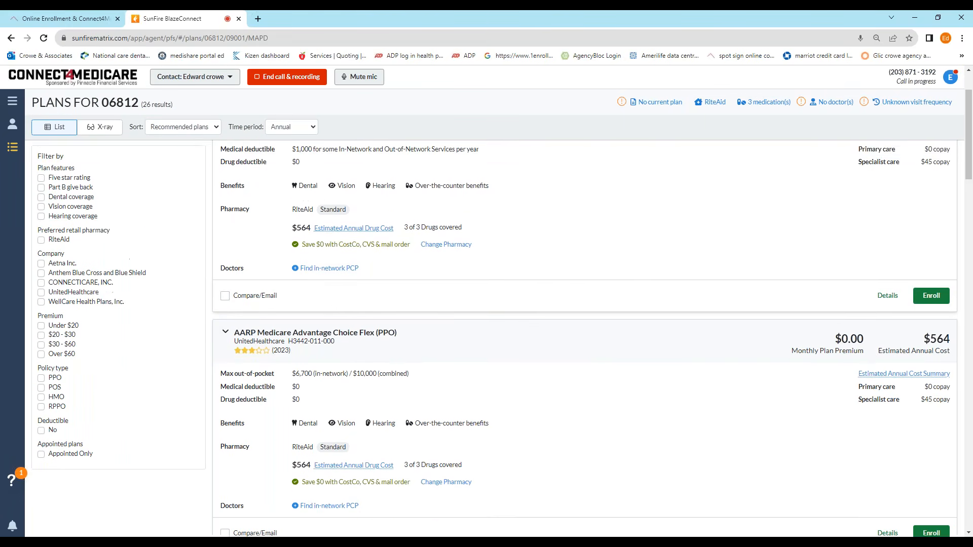
pyautogui.click(224, 328)
pyautogui.scroll(-3, 226, 331)
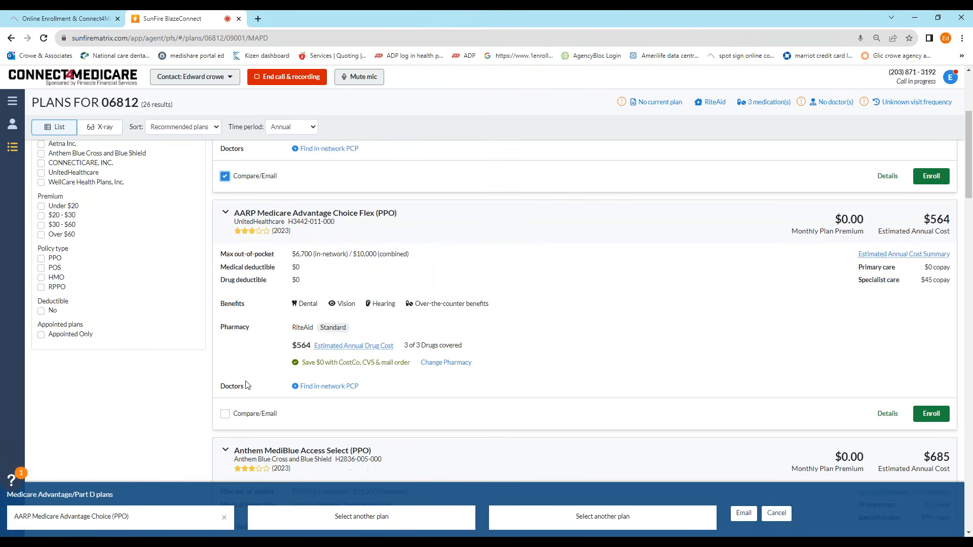
pyautogui.click(225, 415)
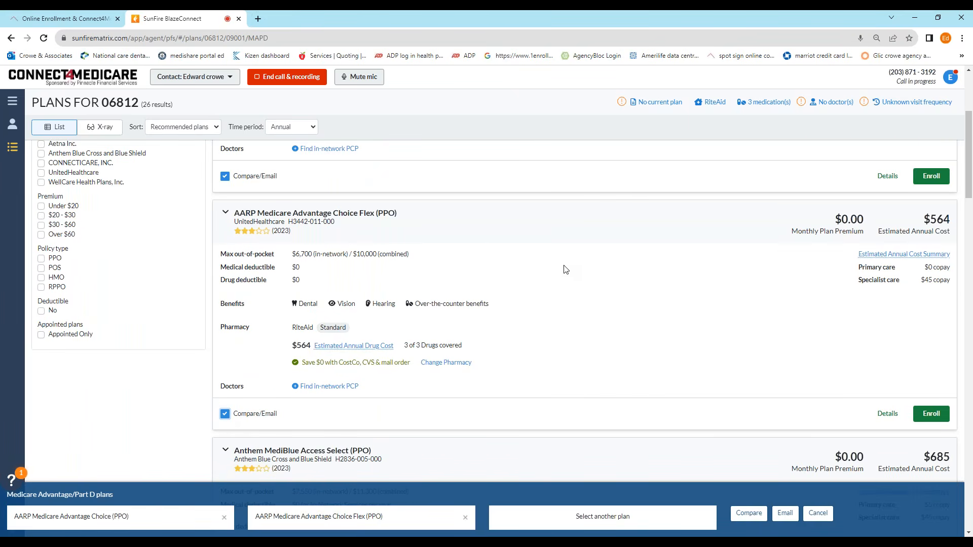
pyautogui.scroll(-5, 562, 271)
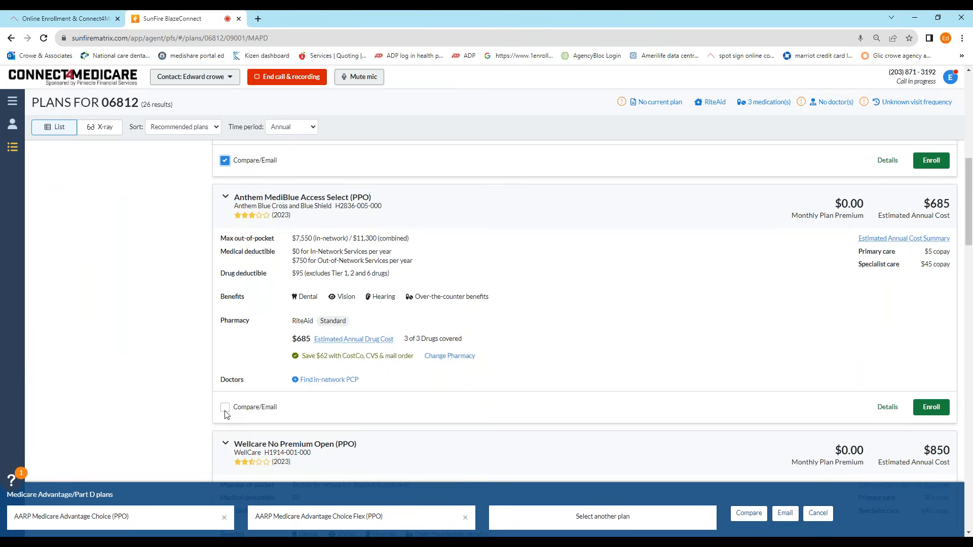
pyautogui.click(225, 408)
pyautogui.scroll(8, 459, 279)
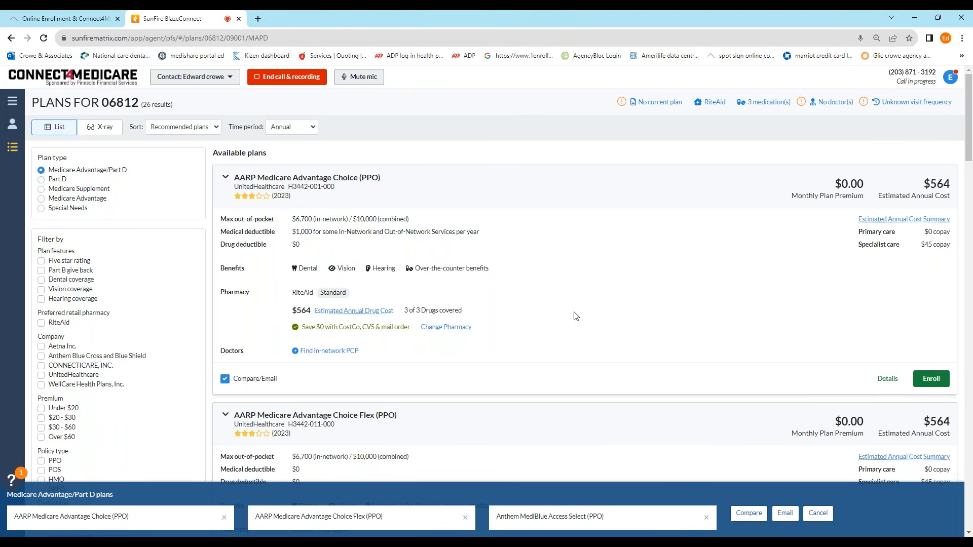
pyautogui.click(750, 513)
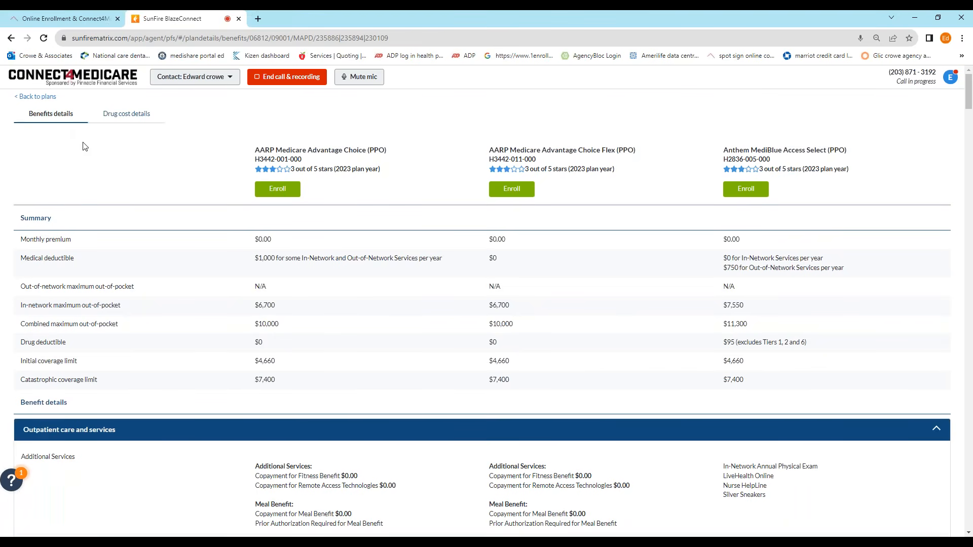
# Step: Review the three plans' monthly drug costs, then show their Benefits details comparison
pyautogui.click(135, 113)
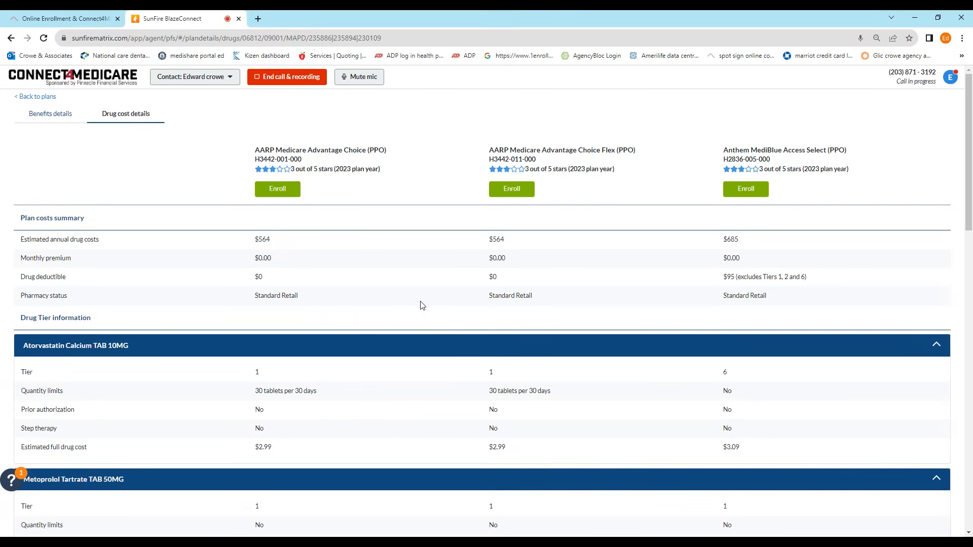
pyautogui.scroll(-20, 422, 305)
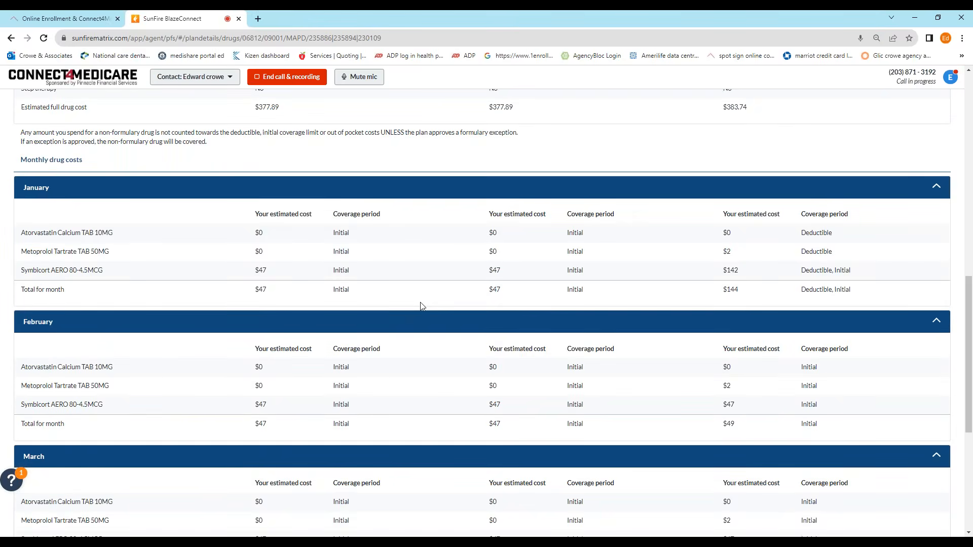
pyautogui.scroll(-1, 422, 306)
pyautogui.scroll(1, 423, 306)
pyautogui.scroll(-1, 422, 306)
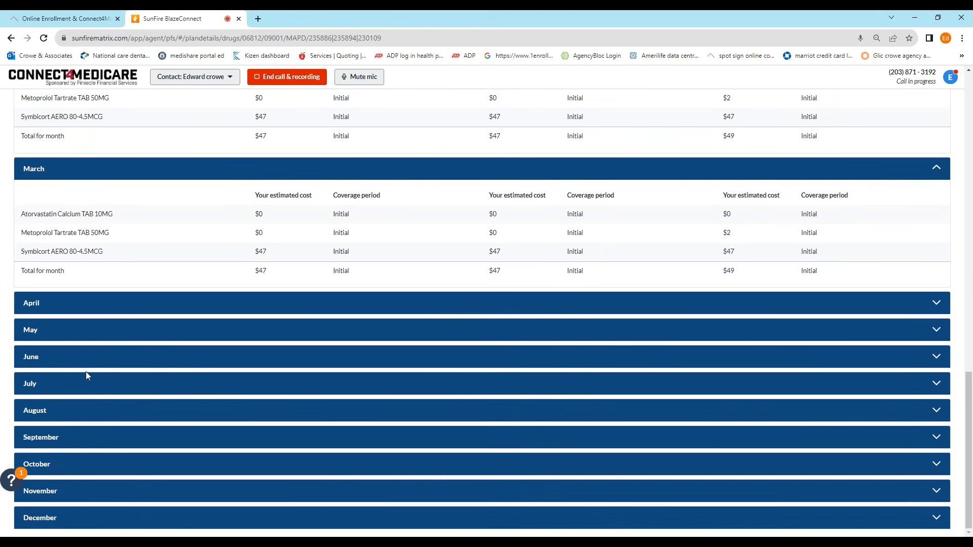
pyautogui.scroll(15, 169, 353)
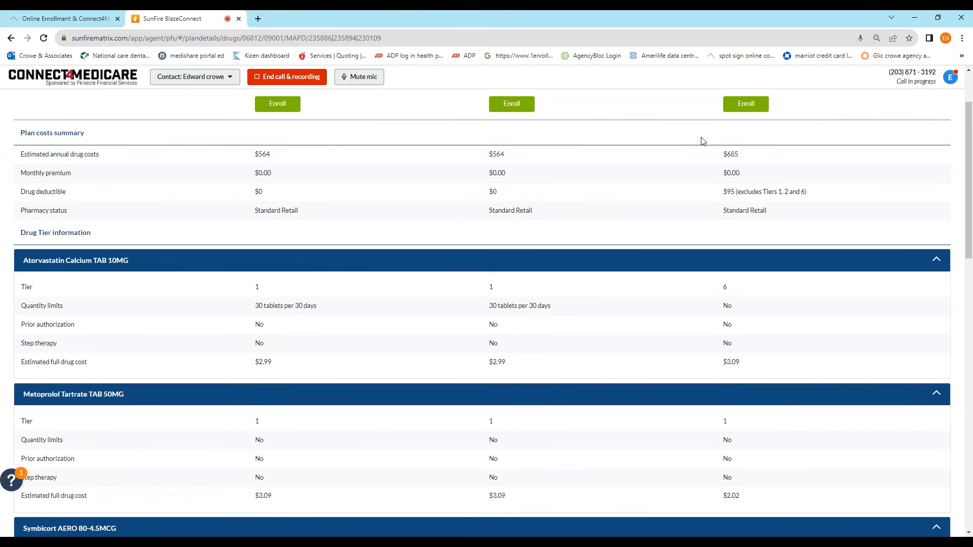
pyautogui.scroll(2, 441, 299)
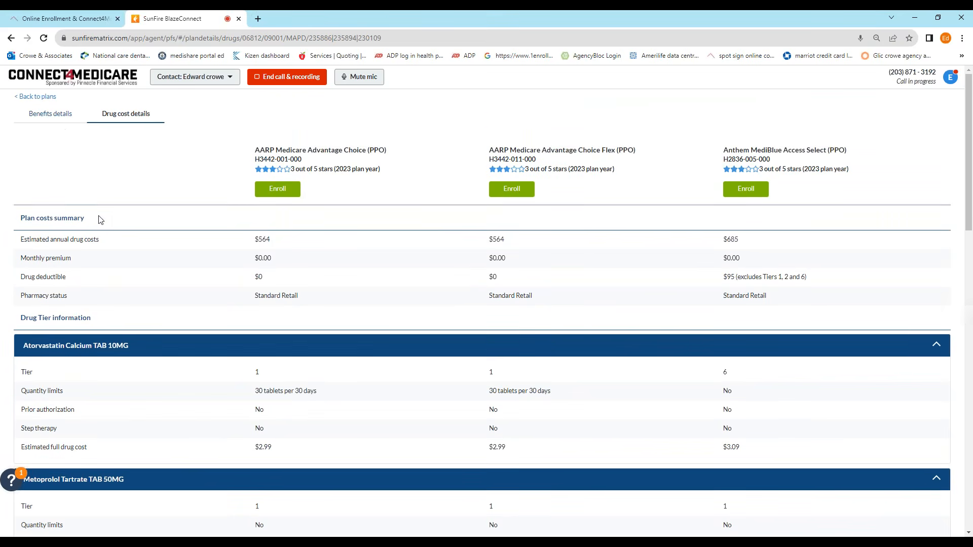
pyautogui.click(52, 115)
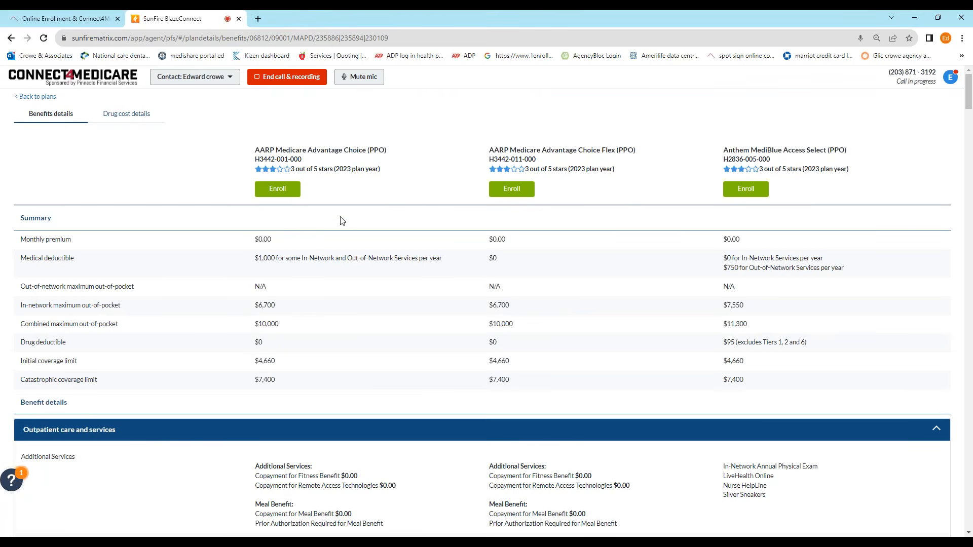
pyautogui.scroll(-15, 342, 228)
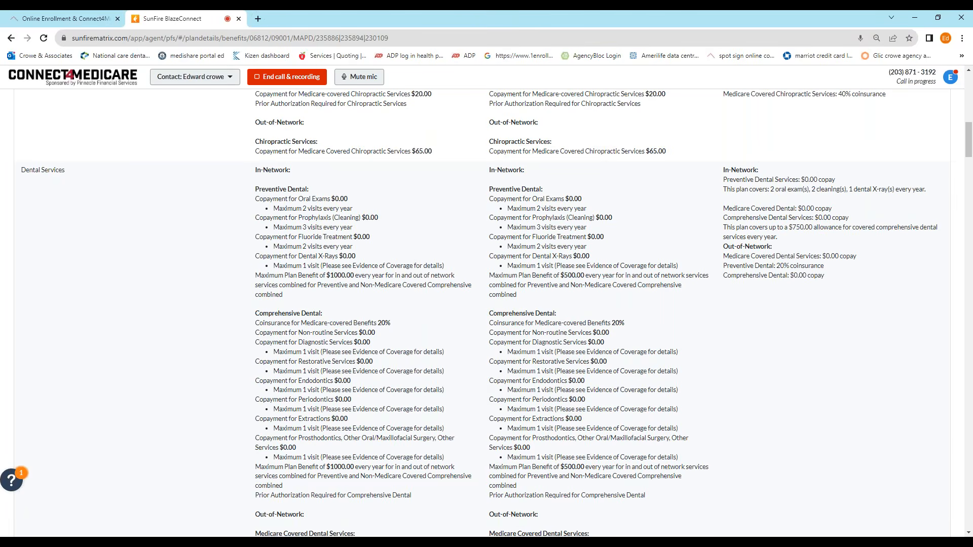
pyautogui.scroll(-12, 208, 261)
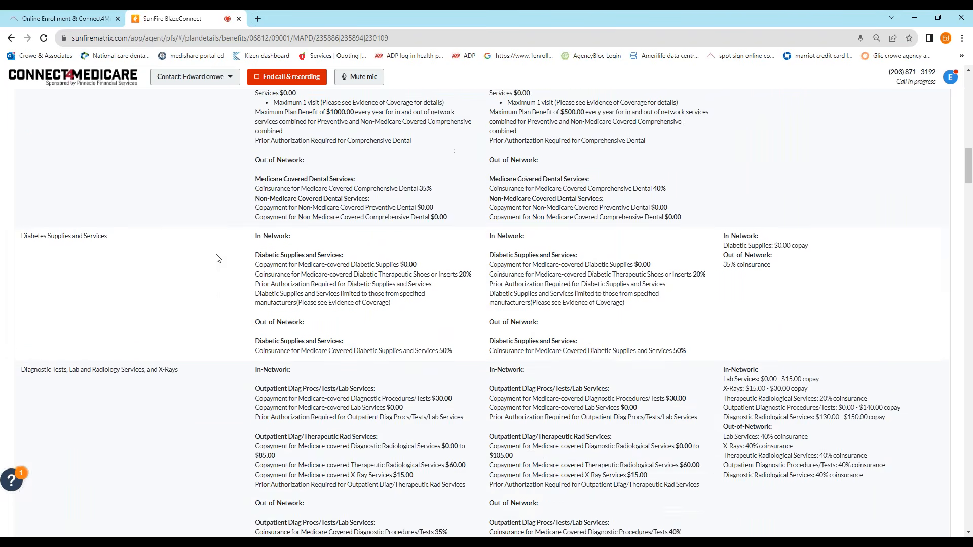
pyautogui.scroll(-10, 218, 258)
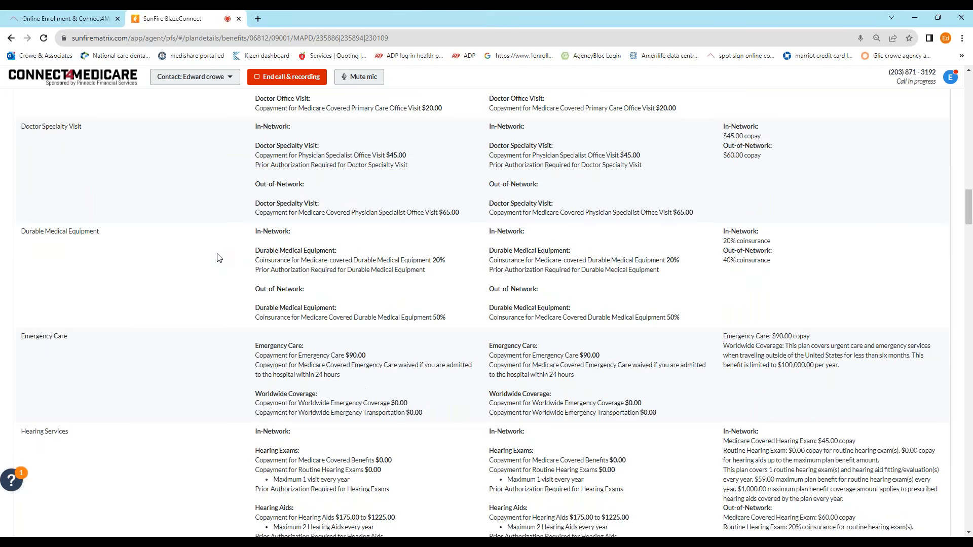
pyautogui.scroll(-3, 220, 258)
pyautogui.scroll(-7, 221, 255)
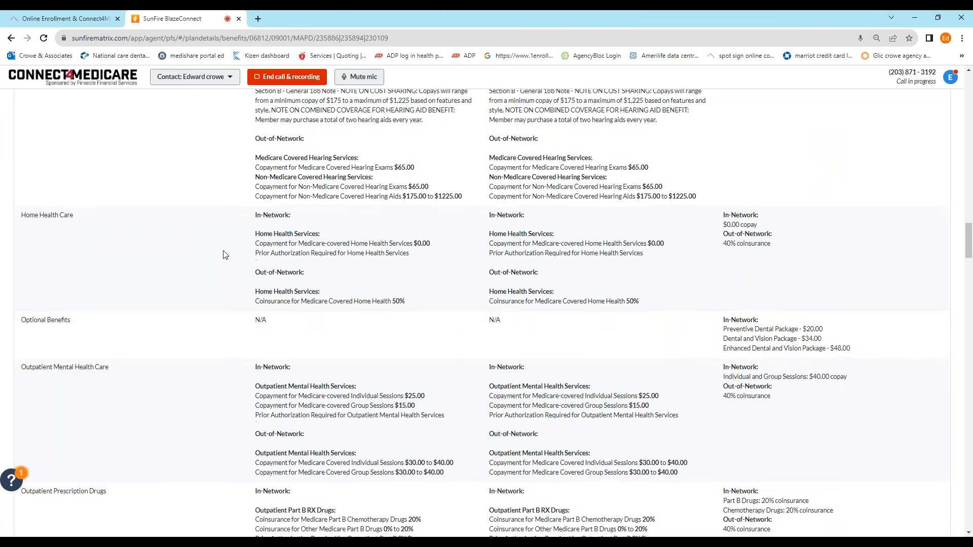
pyautogui.scroll(-10, 226, 255)
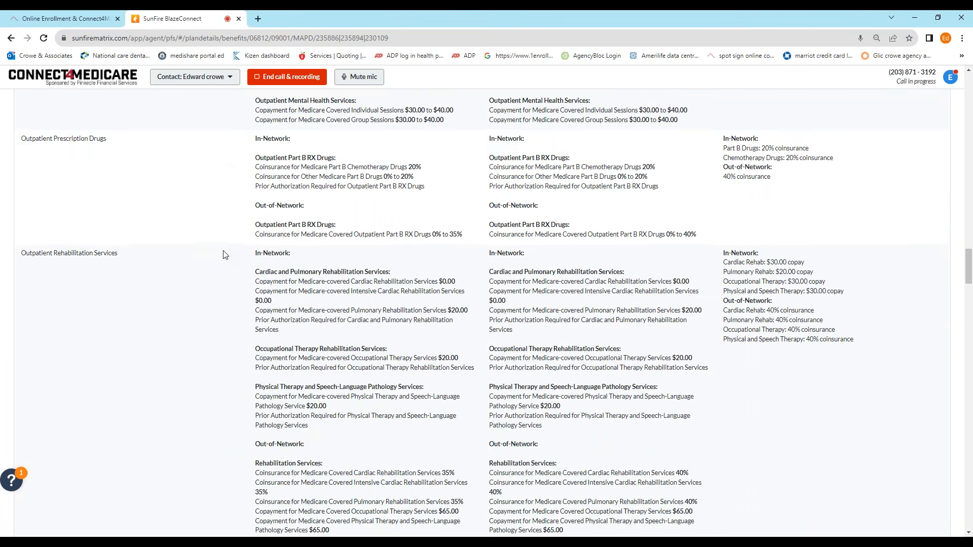
pyautogui.scroll(-6, 226, 254)
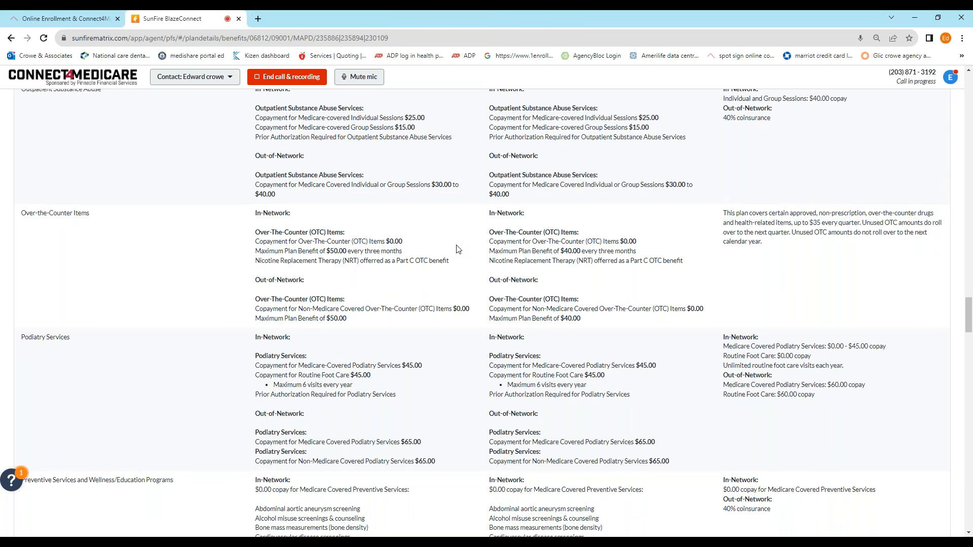
pyautogui.scroll(20, 458, 249)
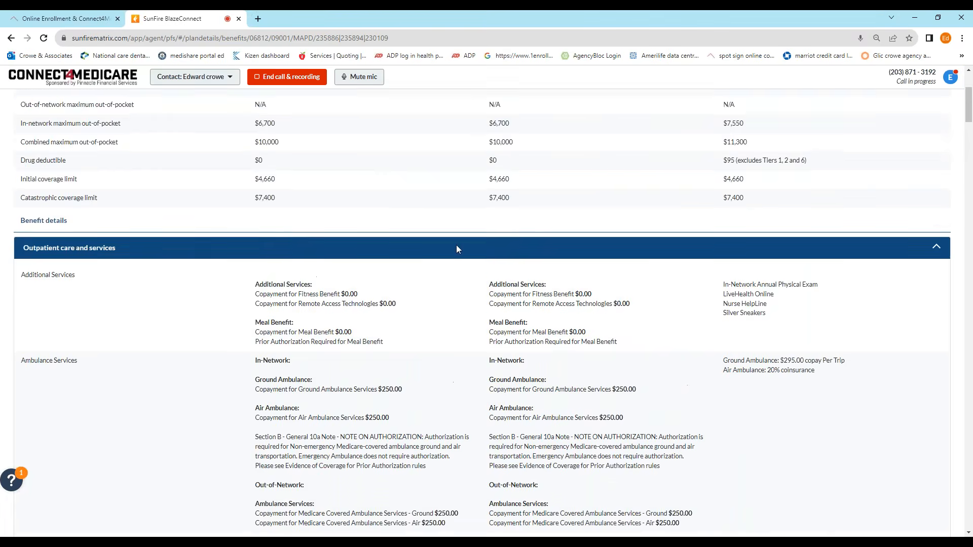
pyautogui.scroll(4, 456, 248)
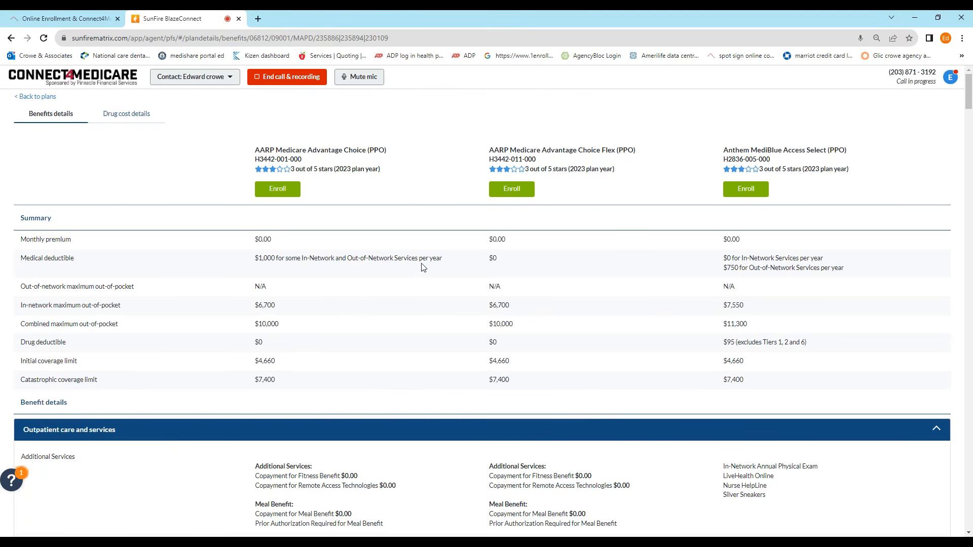
# Step: Enroll in AARP Medicare Advantage Choice Flex (PPO) and start the application without a doctor
pyautogui.click(512, 189)
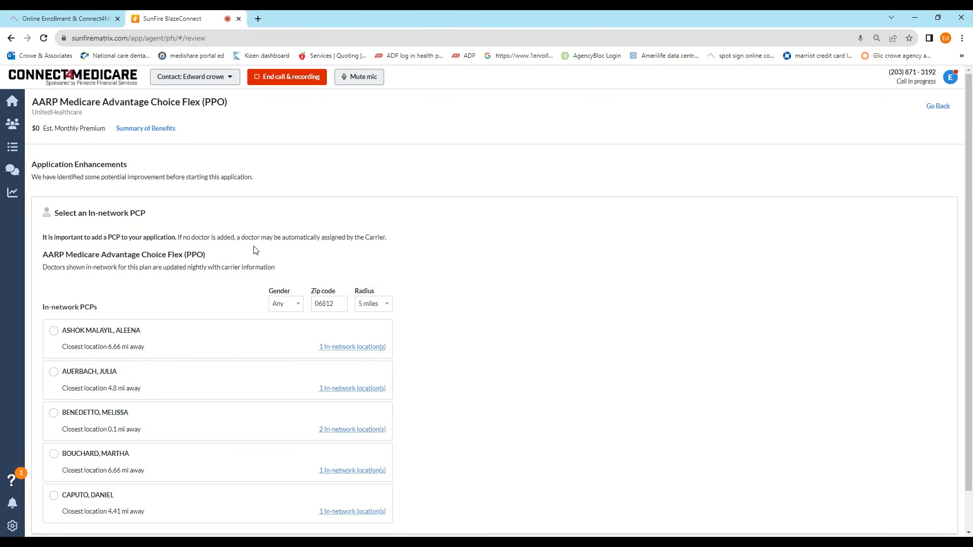
pyautogui.scroll(-1, 255, 250)
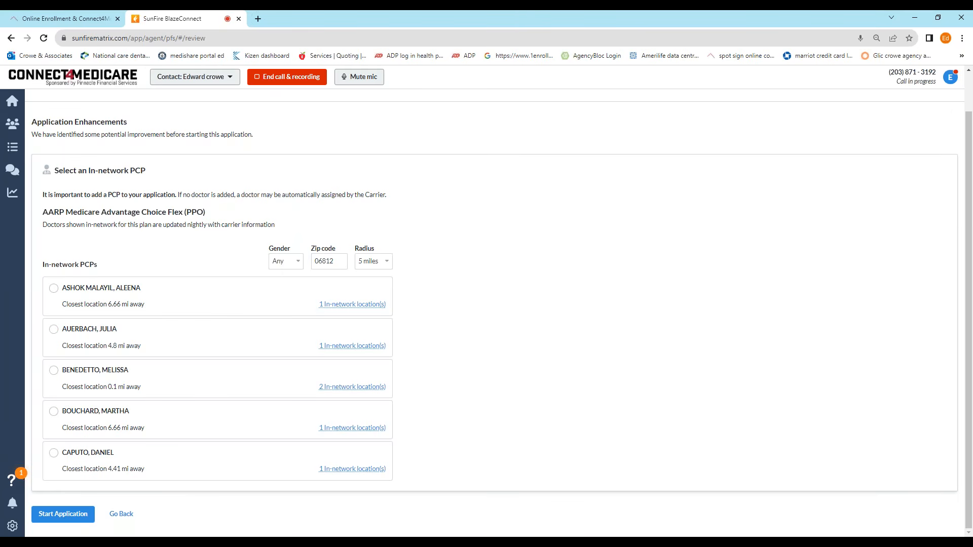
pyautogui.click(67, 514)
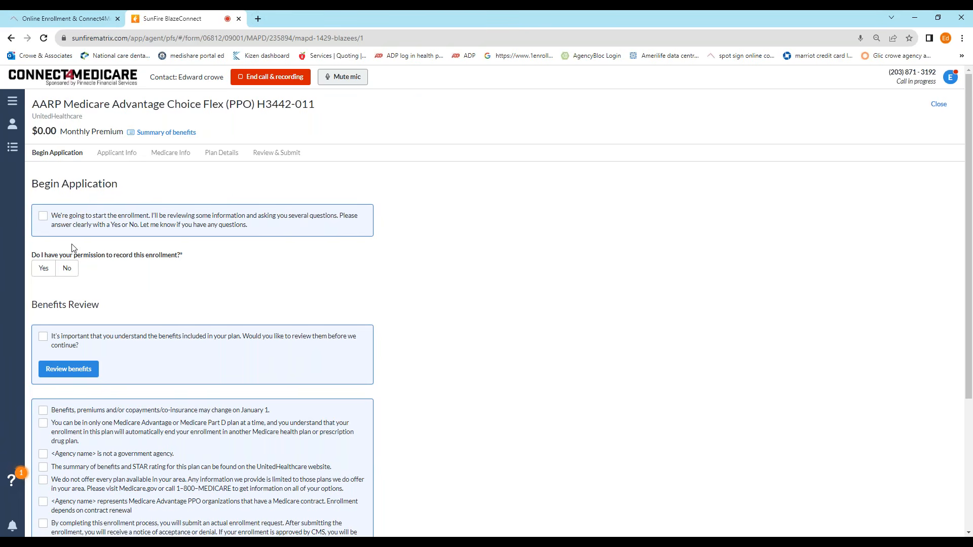
# Step: Acknowledge the introduction, answer Yes to recording permission, and agree to review benefits
pyautogui.click(43, 216)
pyautogui.scroll(-2, 98, 197)
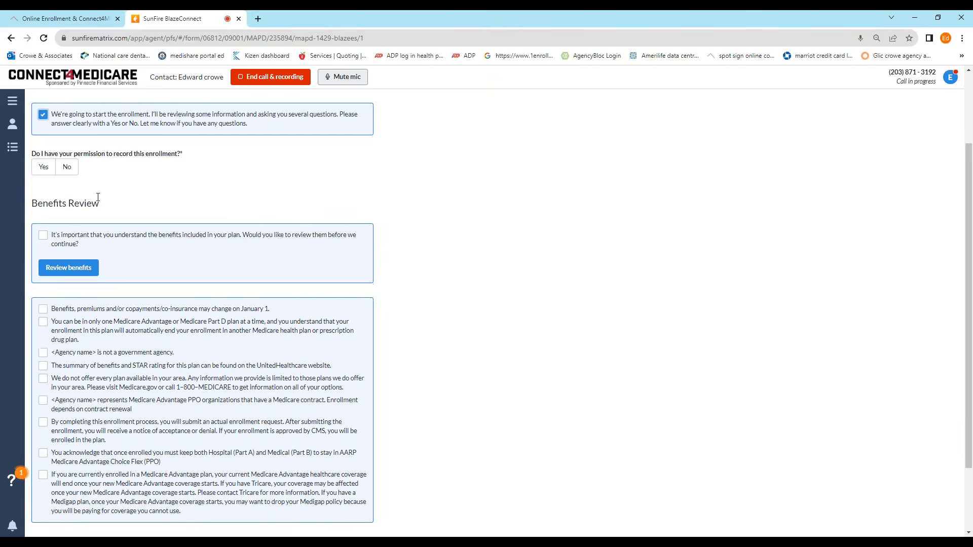
pyautogui.click(55, 172)
pyautogui.click(47, 171)
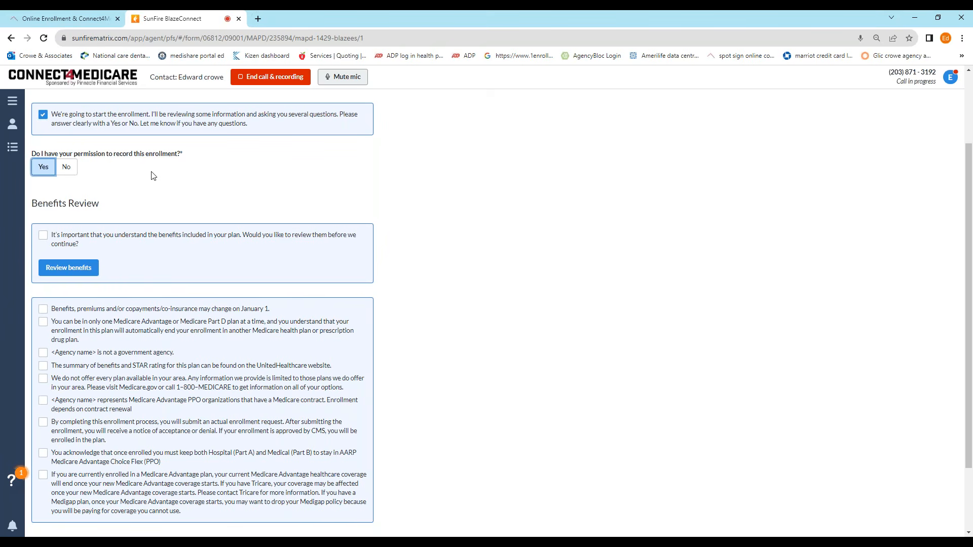
pyautogui.scroll(-2, 152, 185)
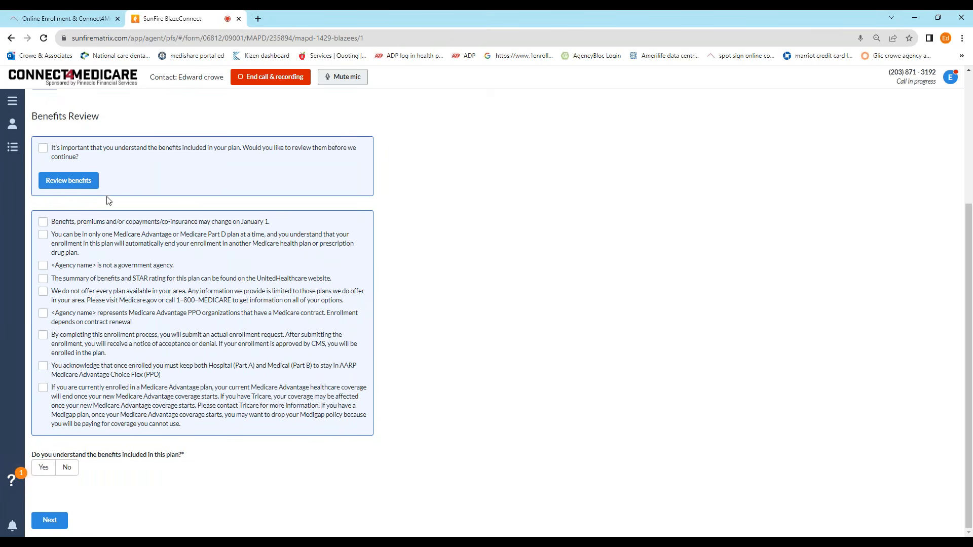
pyautogui.click(43, 148)
# Step: Look through the Choice Flex Summary of Benefits Checklist, then close it
pyautogui.click(70, 182)
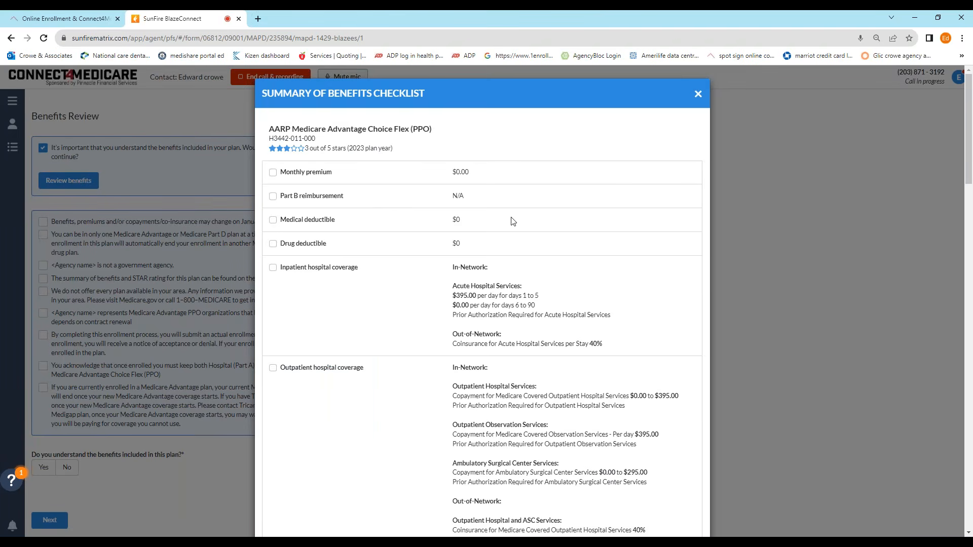
pyautogui.scroll(-9, 514, 228)
pyautogui.scroll(10, 403, 211)
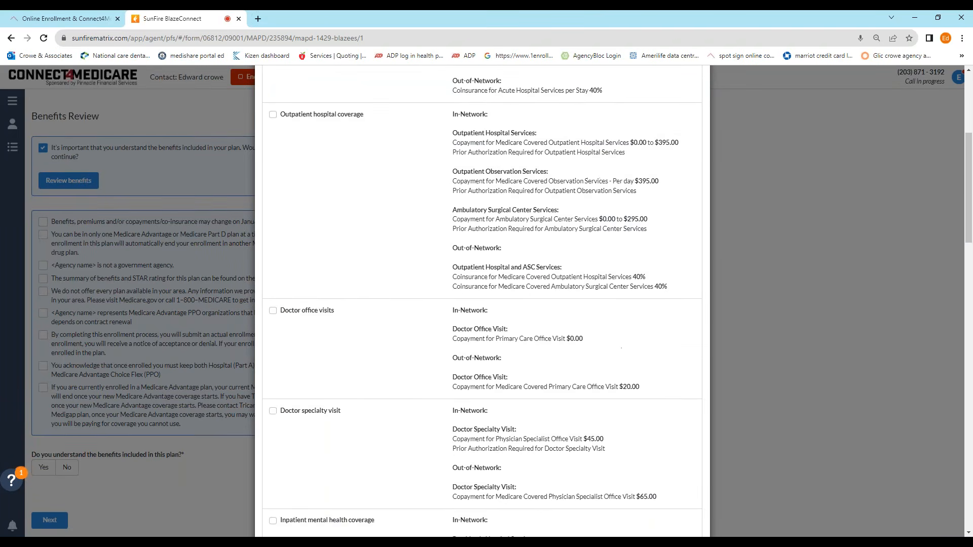
pyautogui.scroll(-8, 387, 191)
pyautogui.scroll(-5, 403, 211)
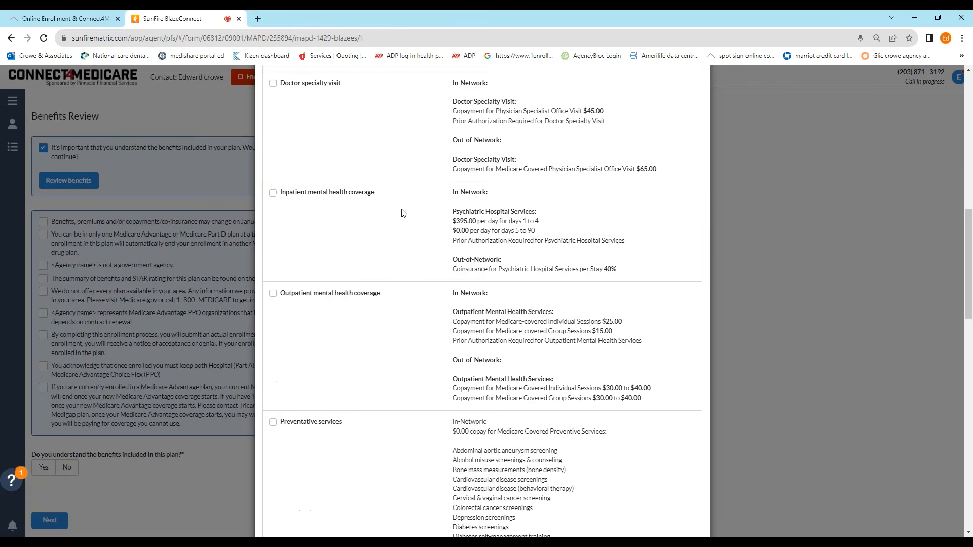
pyautogui.scroll(12, 405, 211)
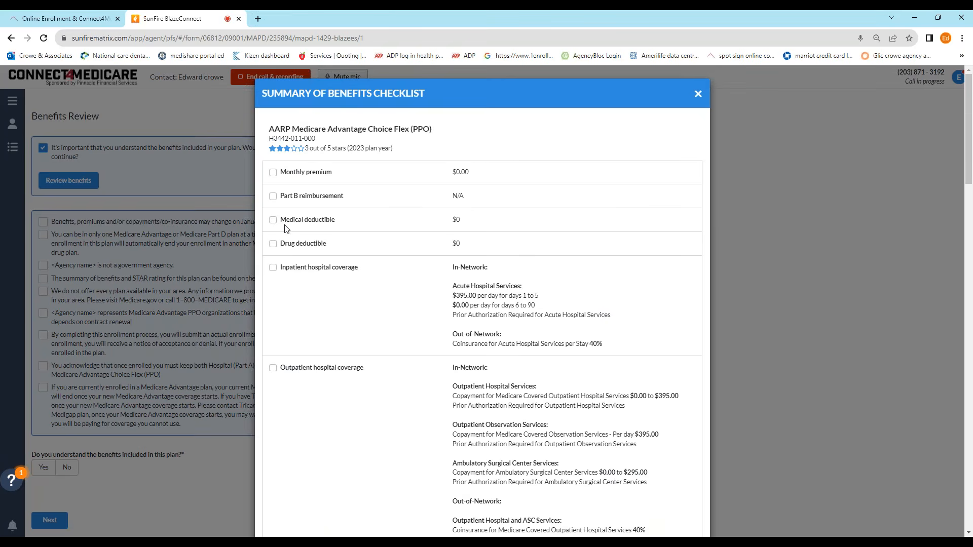
pyautogui.click(699, 95)
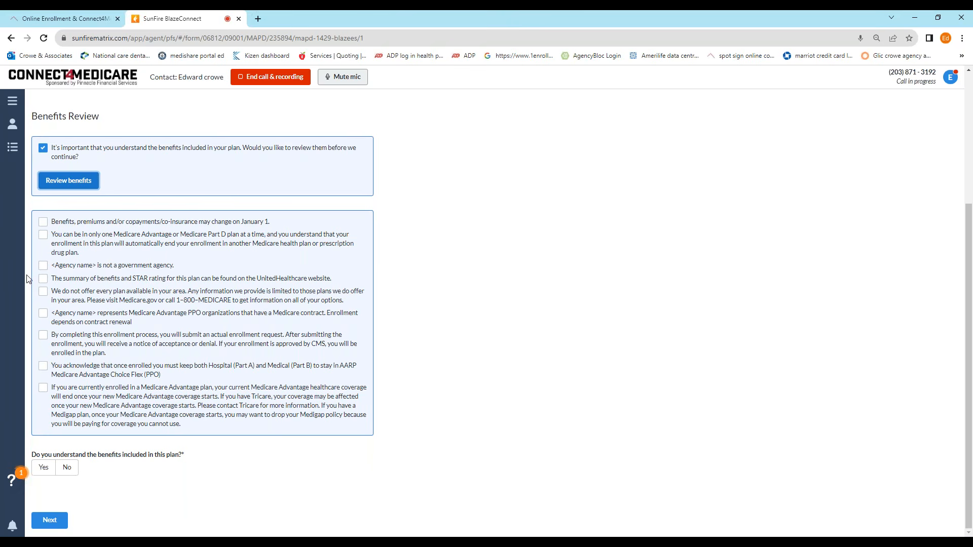
# Step: Tick all eight benefit acknowledgements, answer Yes to understanding benefits, and continue to Applicant Info
pyautogui.click(43, 222)
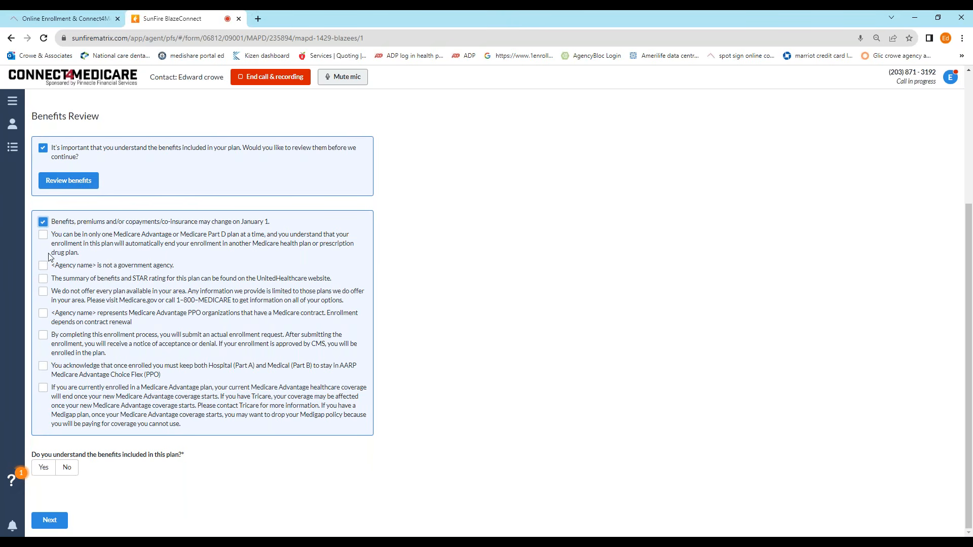
pyautogui.click(43, 235)
pyautogui.click(43, 265)
pyautogui.click(43, 278)
pyautogui.click(43, 292)
pyautogui.click(44, 336)
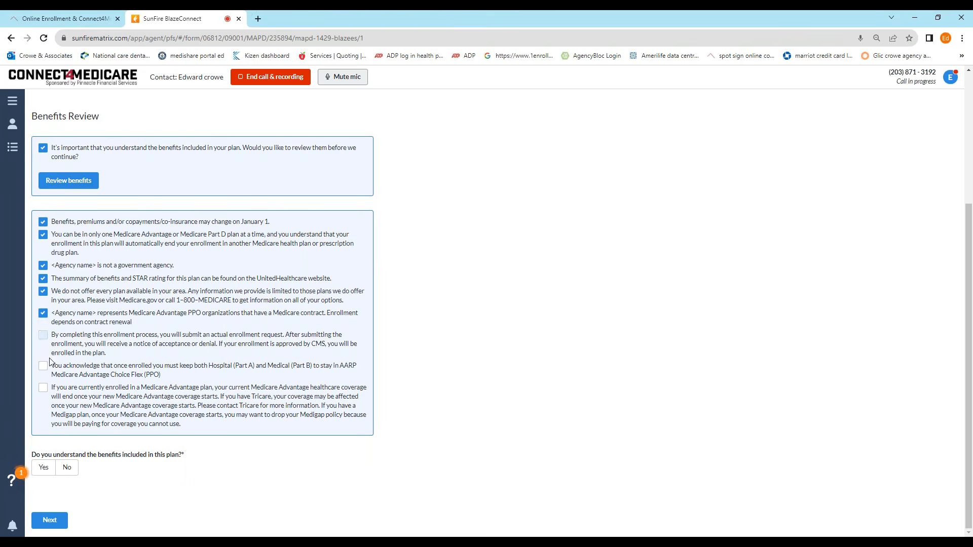
pyautogui.click(43, 366)
pyautogui.click(43, 389)
pyautogui.click(43, 467)
pyautogui.click(49, 522)
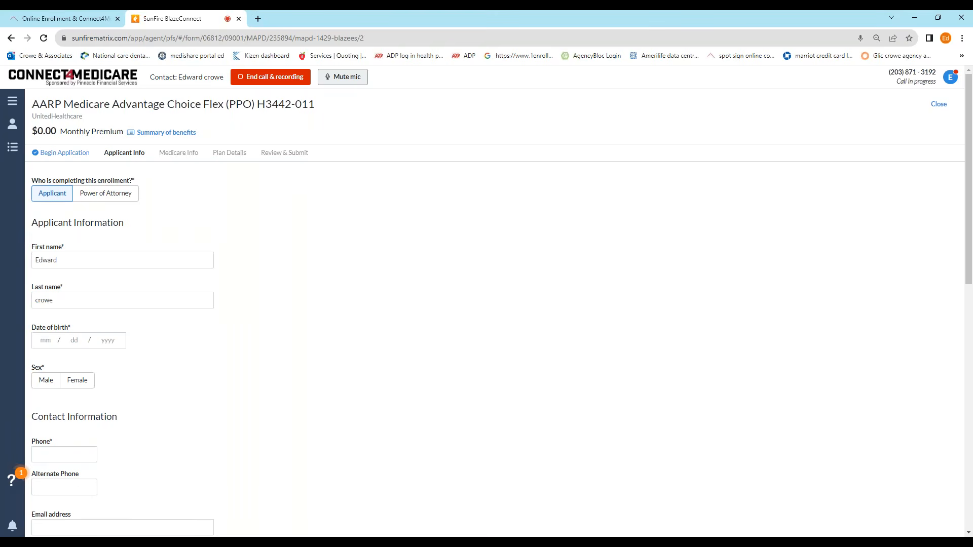
# Step: Enter the applicant's date of birth and set sex to Male
pyautogui.scroll(-1, 137, 269)
pyautogui.scroll(-1, 45, 263)
pyautogui.click(44, 239)
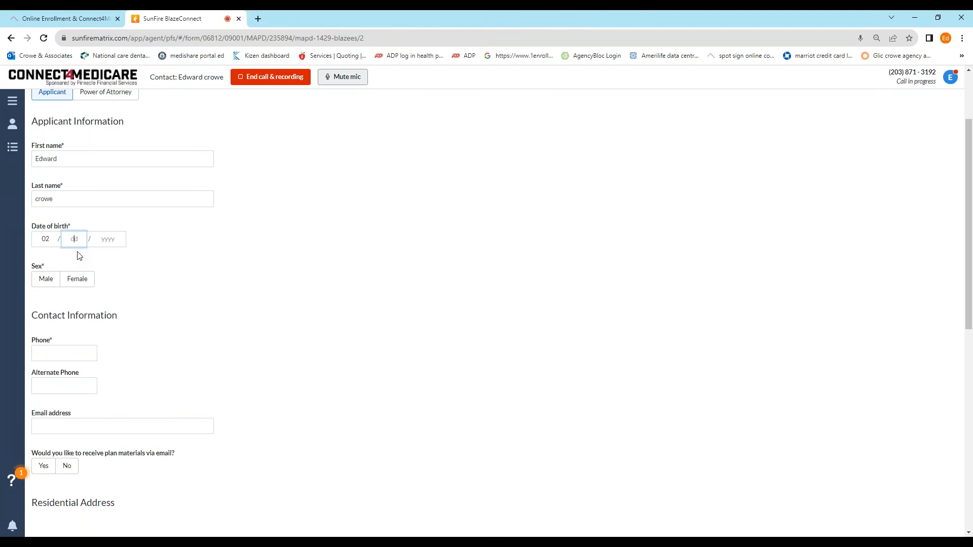
pyautogui.click(47, 278)
# Step: Enter the applicant's phone number, consent to automated calls/texts, and choose email plan materials
pyautogui.click(63, 354)
pyautogui.scroll(-3, 137, 311)
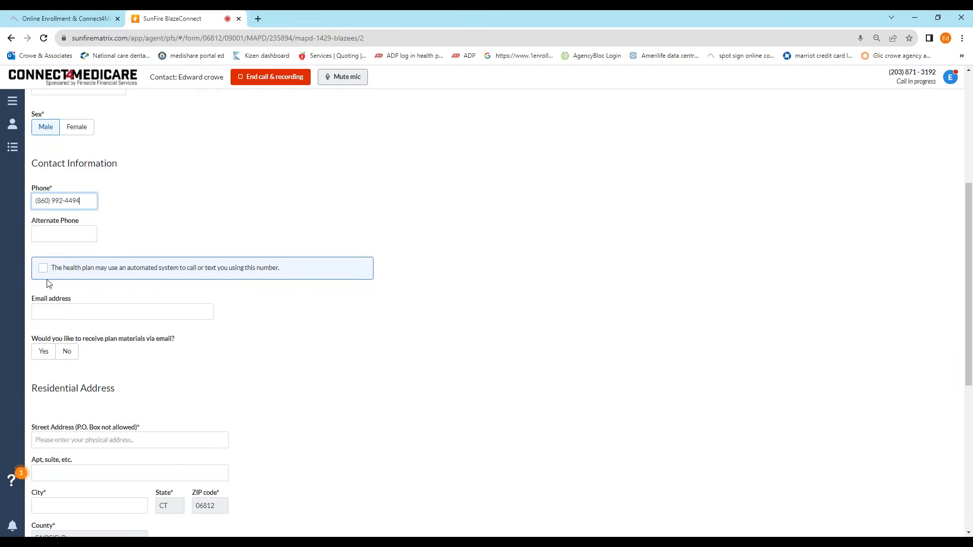
pyautogui.click(43, 268)
pyautogui.scroll(-1, 80, 305)
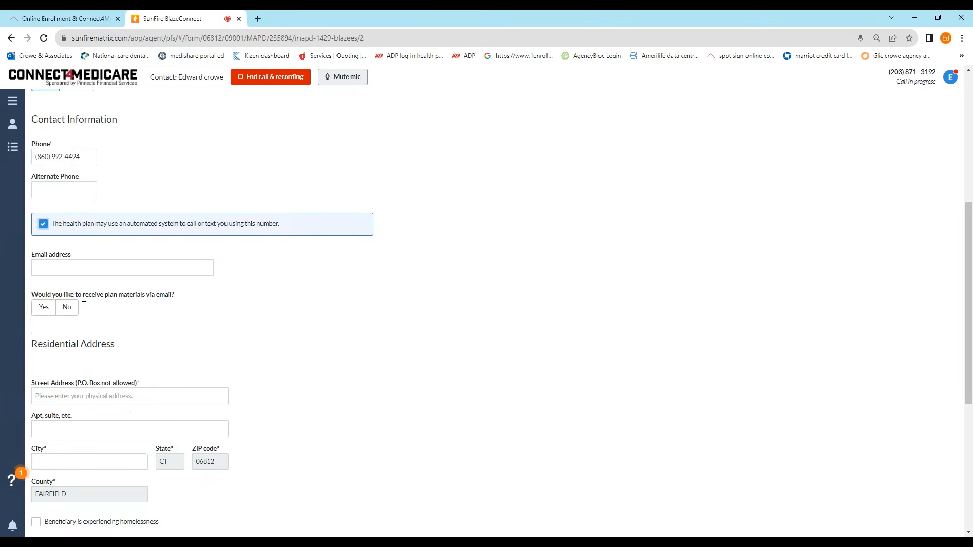
pyautogui.click(45, 302)
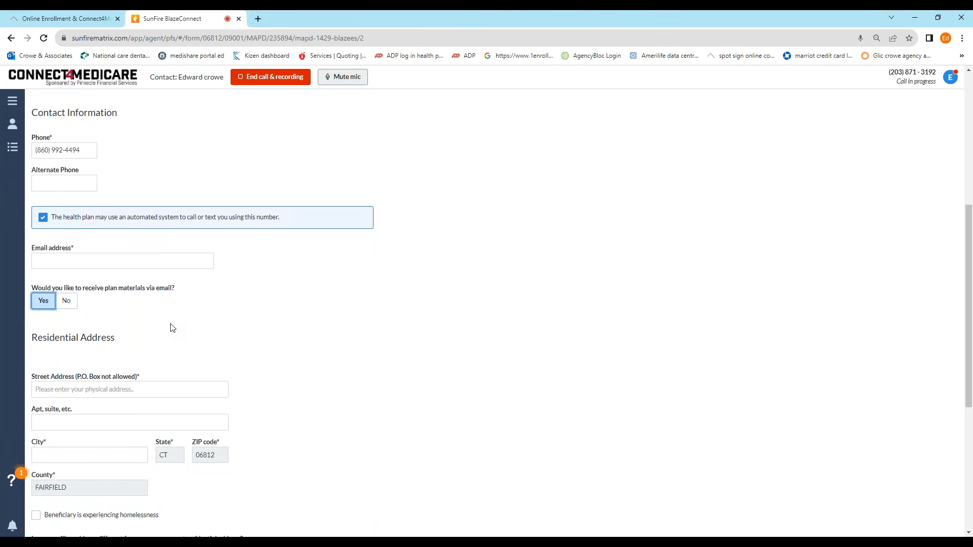
pyautogui.scroll(-4, 173, 327)
# Step: Enter the applicant's residential street address, choosing the matching suggested address
pyautogui.click(89, 188)
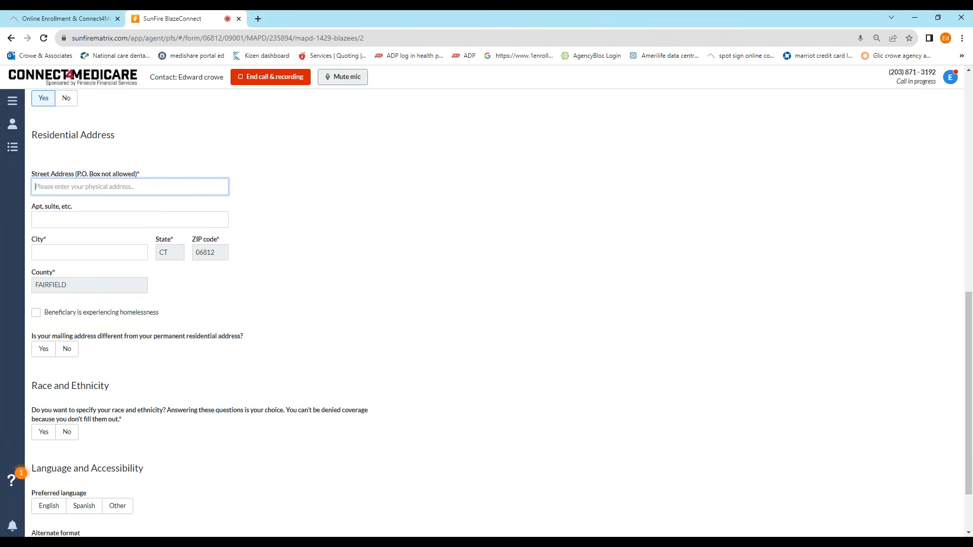
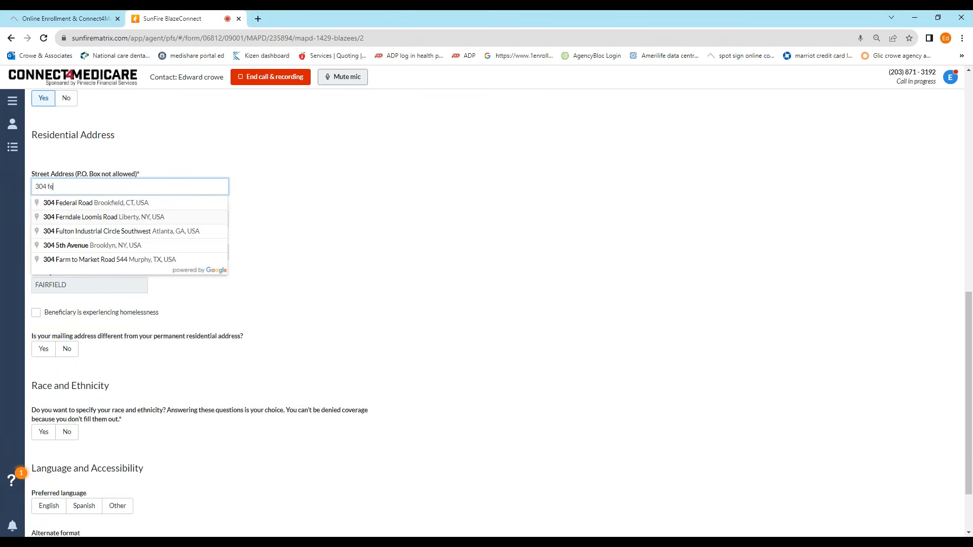
pyautogui.click(105, 203)
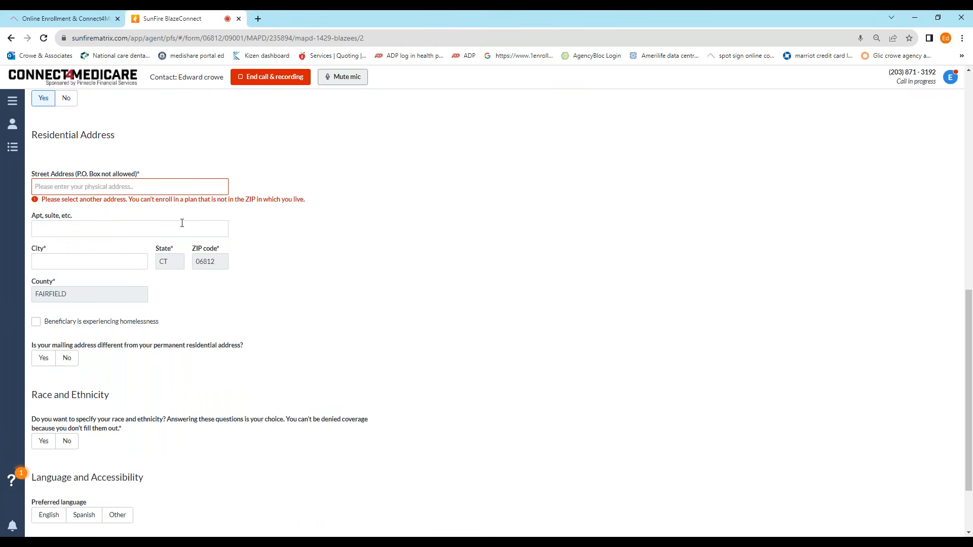
pyautogui.click(109, 188)
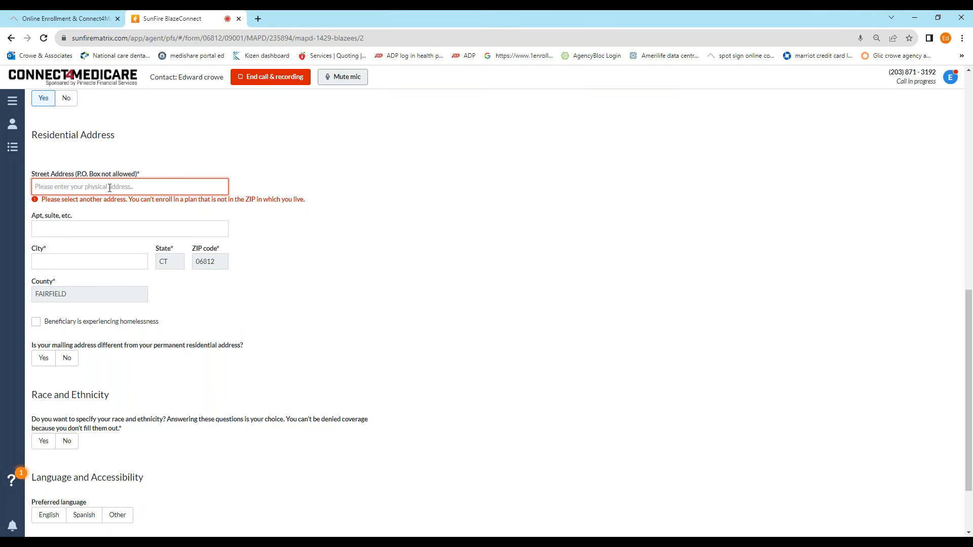
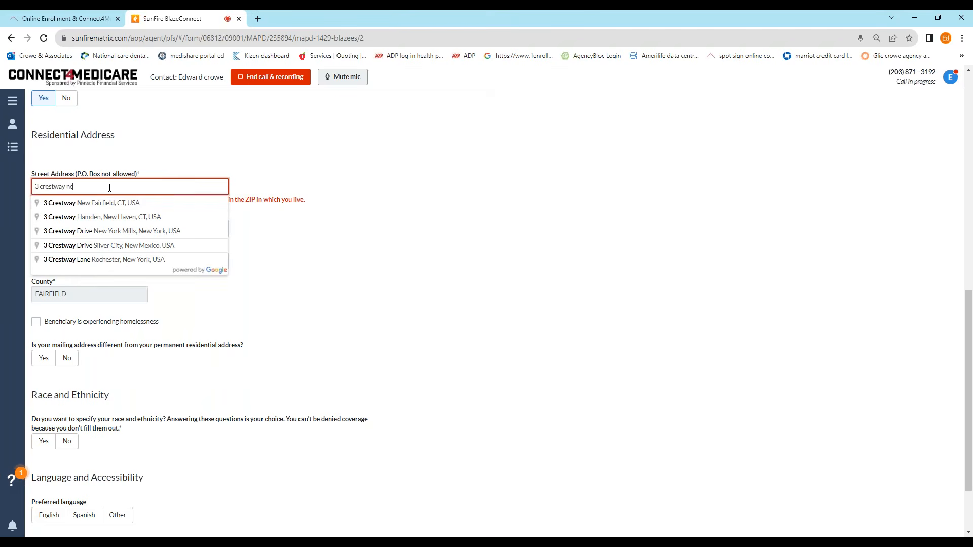
pyautogui.click(99, 202)
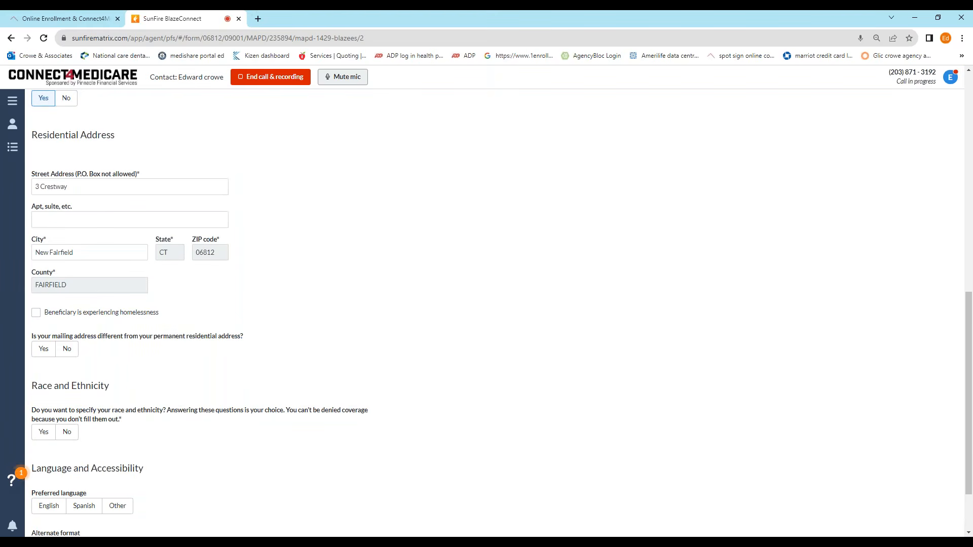
# Step: Answer No to different mailing address and race/ethnicity, choose English, and try continuing
pyautogui.scroll(-2, 200, 199)
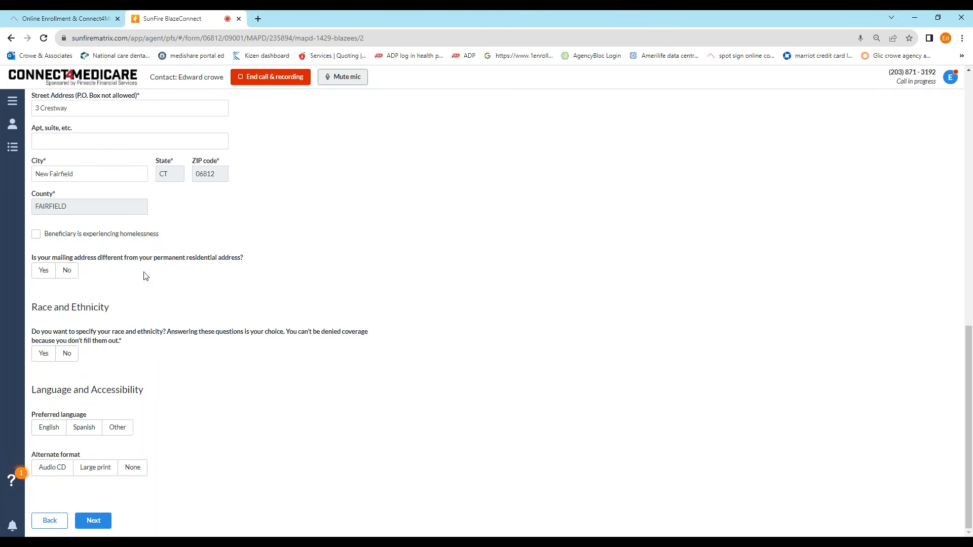
pyautogui.click(67, 271)
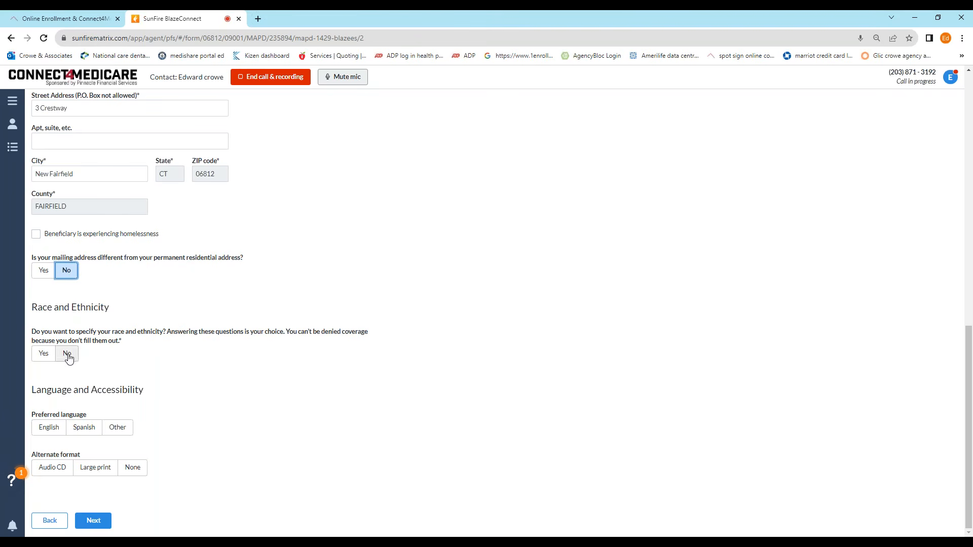
pyautogui.click(68, 356)
pyautogui.click(49, 427)
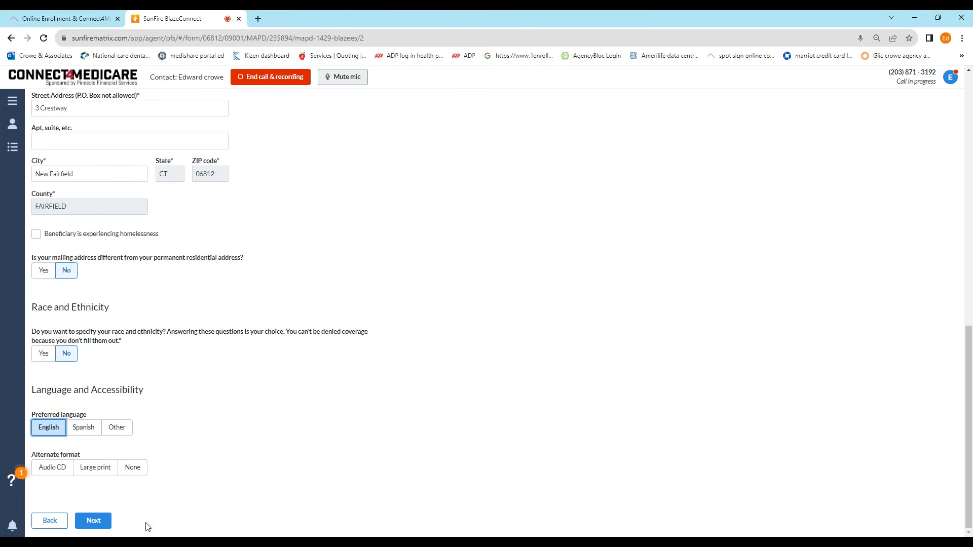
pyautogui.click(92, 522)
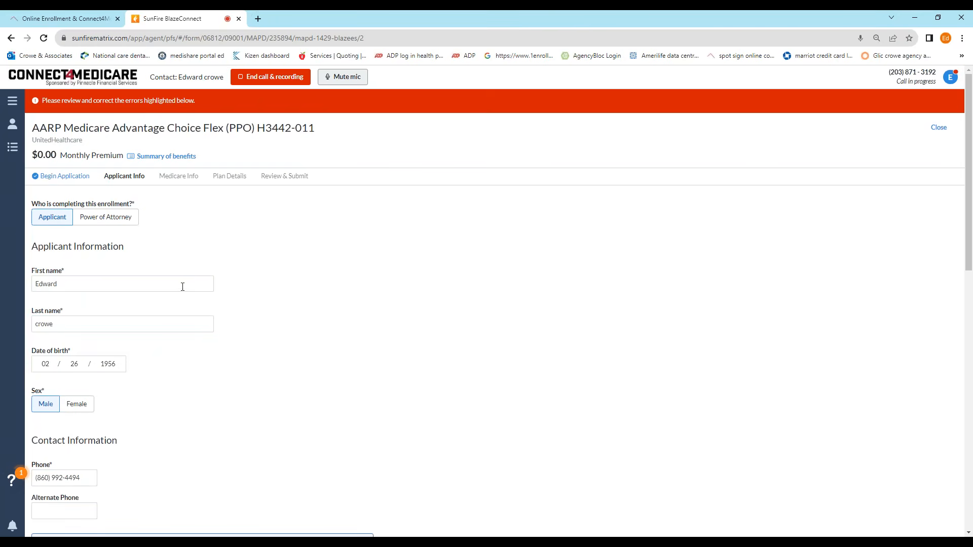
# Step: Enter the applicant's email address, authorize health info by email, and advance to Medicare Info
pyautogui.scroll(-6, 196, 264)
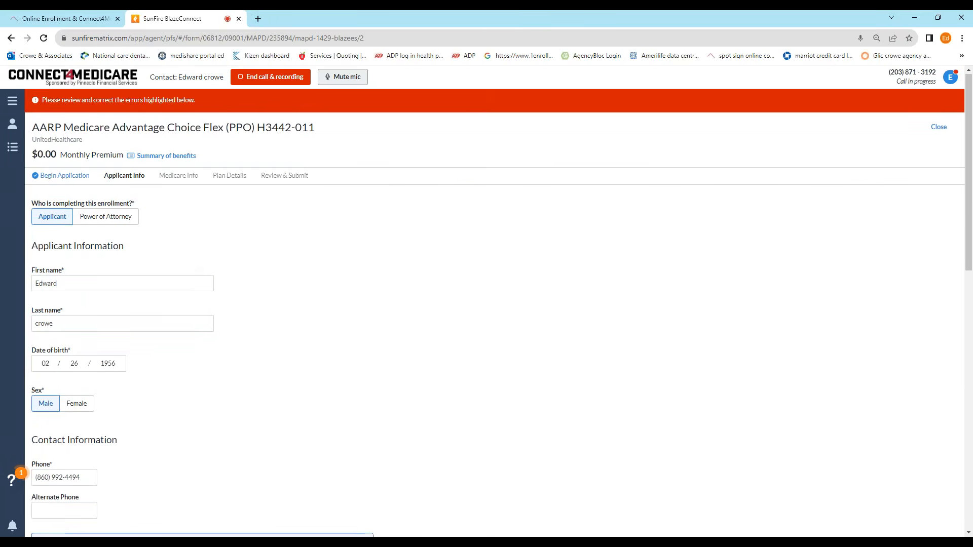
pyautogui.click(149, 285)
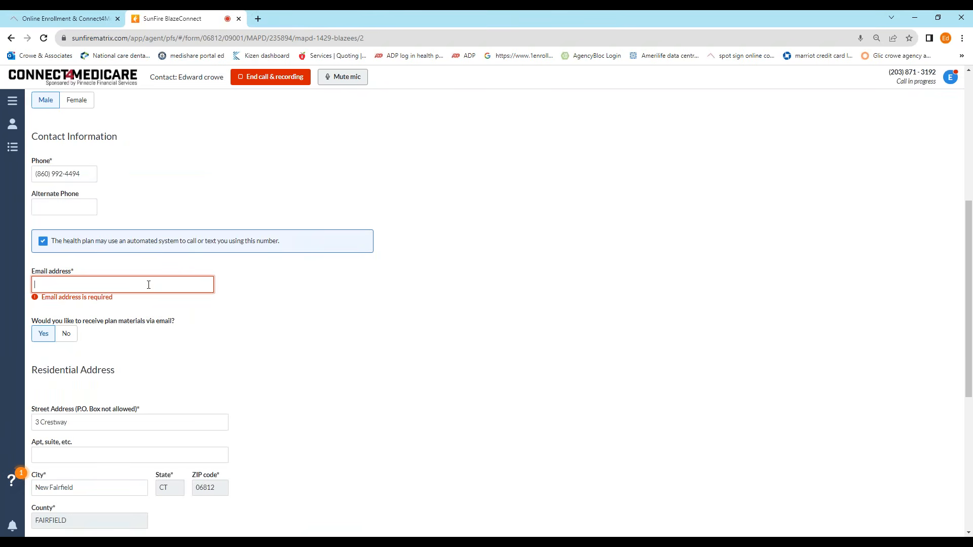
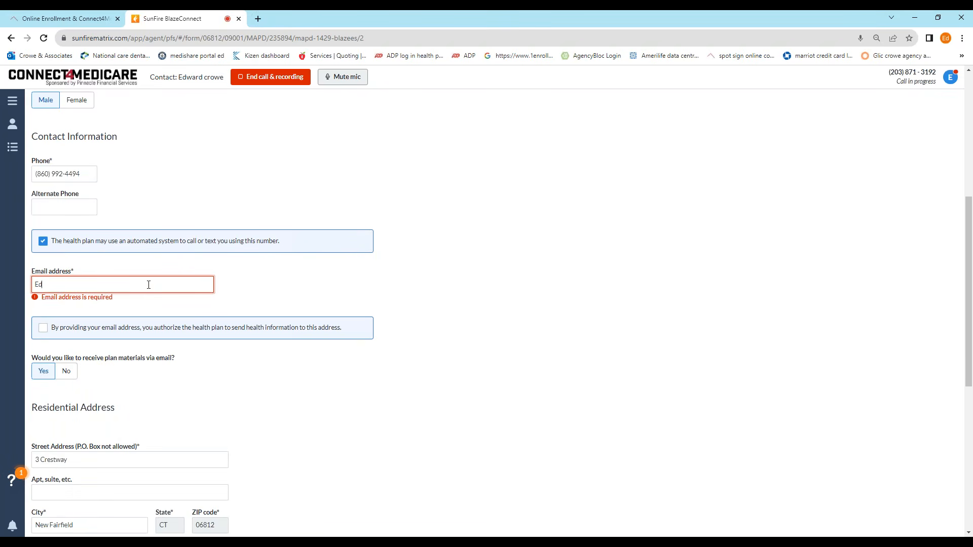
pyautogui.scroll(6, 102, 282)
pyautogui.scroll(-7, 103, 281)
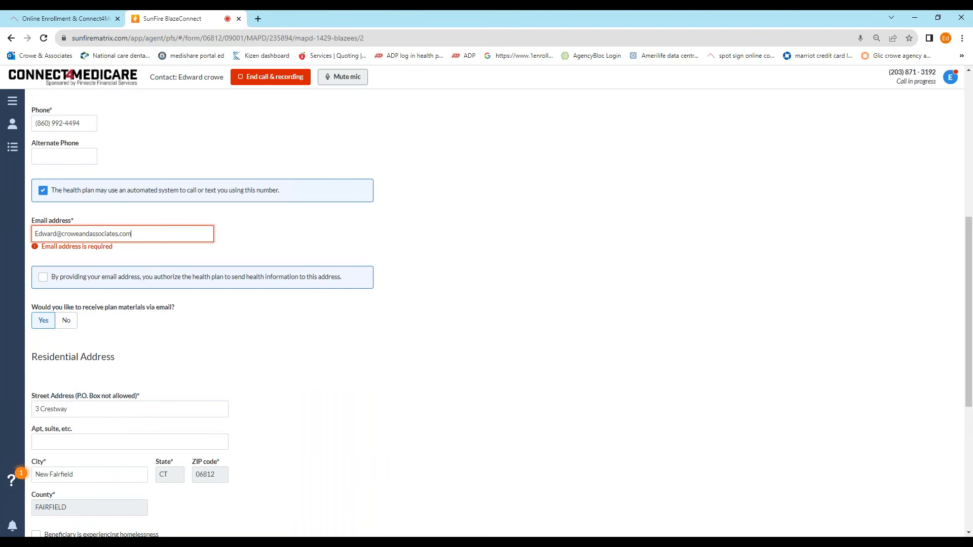
pyautogui.click(43, 277)
pyautogui.scroll(-3, 43, 279)
pyautogui.scroll(-4, 117, 297)
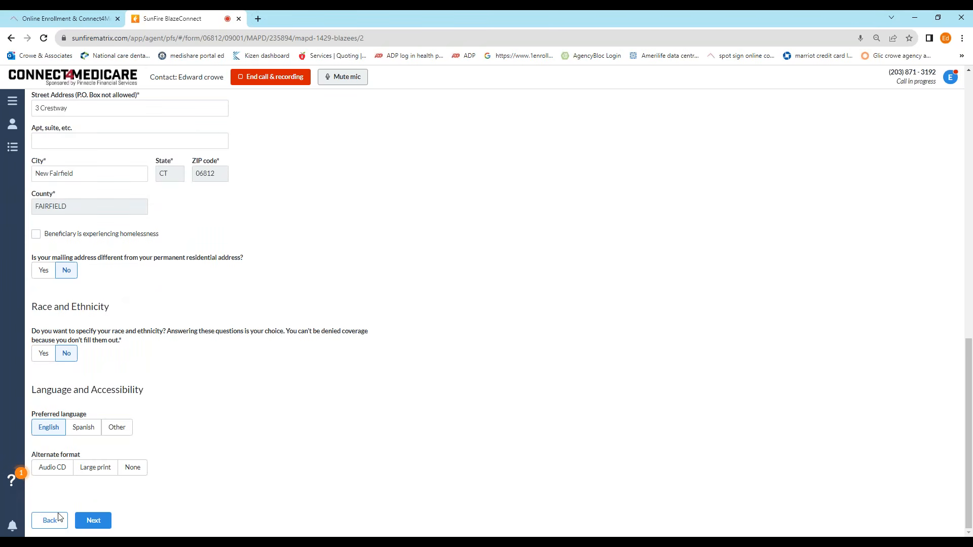
pyautogui.click(99, 525)
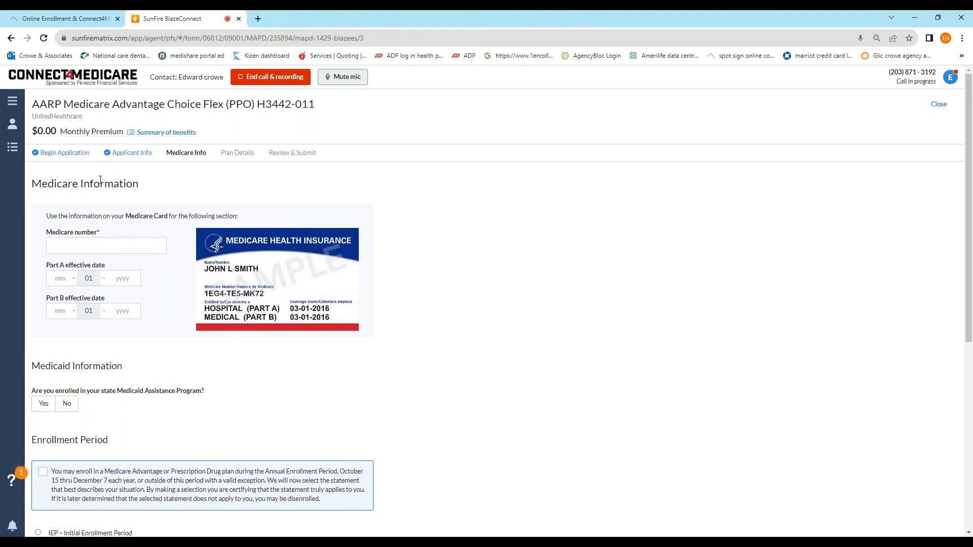
# Step: Answer No to the question about state Medicaid enrollment
pyautogui.scroll(-4, 107, 268)
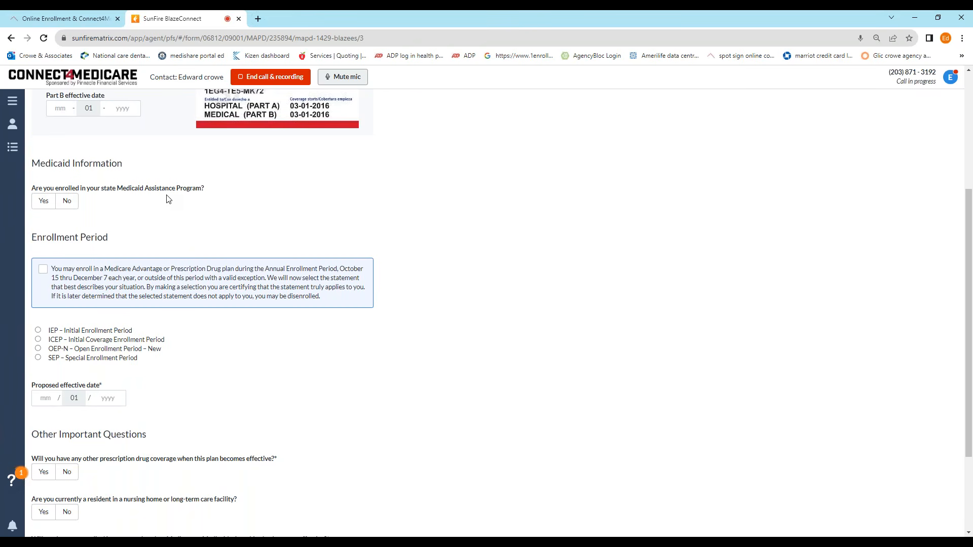
pyautogui.click(73, 205)
pyautogui.scroll(-2, 231, 251)
pyautogui.scroll(-1, 231, 252)
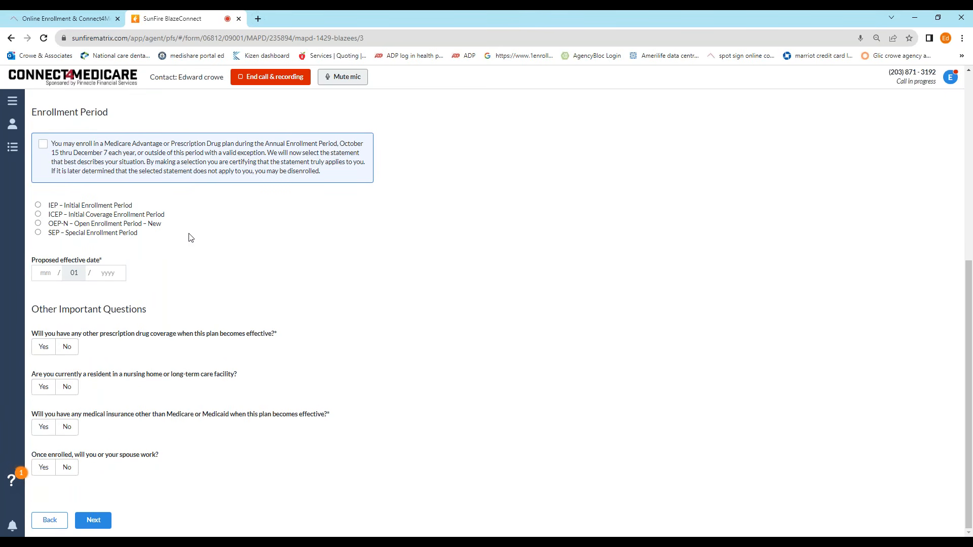
# Step: Tick the enrollment-period acknowledgement and choose SEP – Special Enrollment Period
pyautogui.click(43, 144)
pyautogui.click(38, 233)
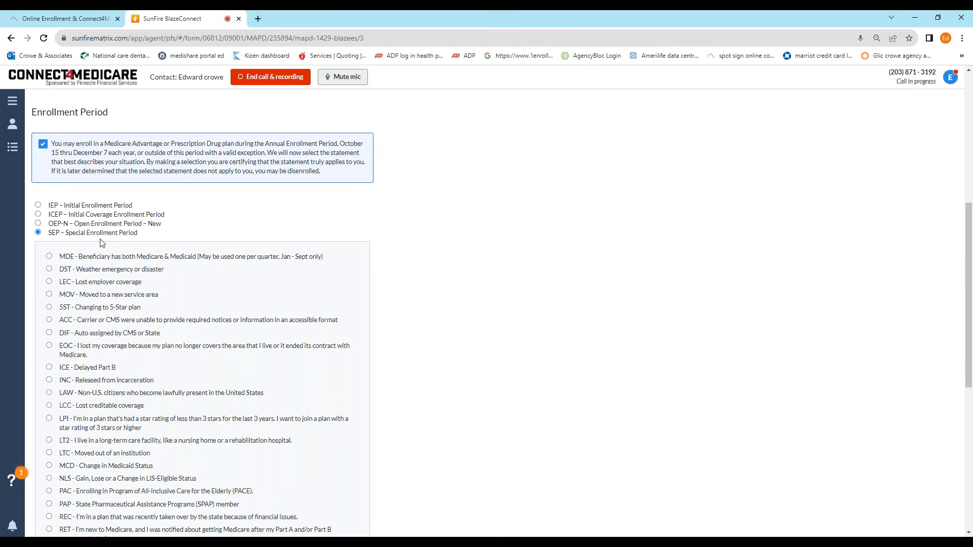
pyautogui.scroll(-3, 173, 256)
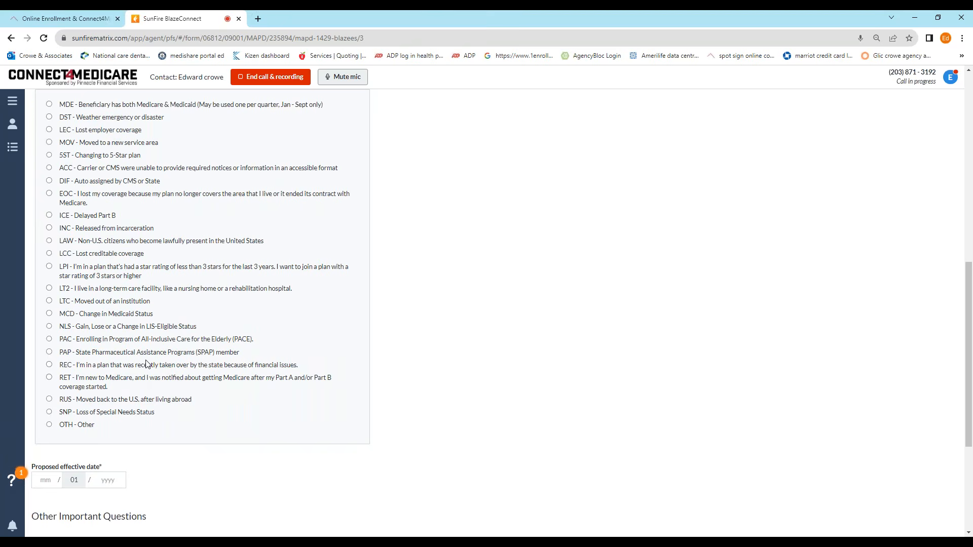
pyautogui.scroll(2, 148, 363)
pyautogui.scroll(3, 145, 337)
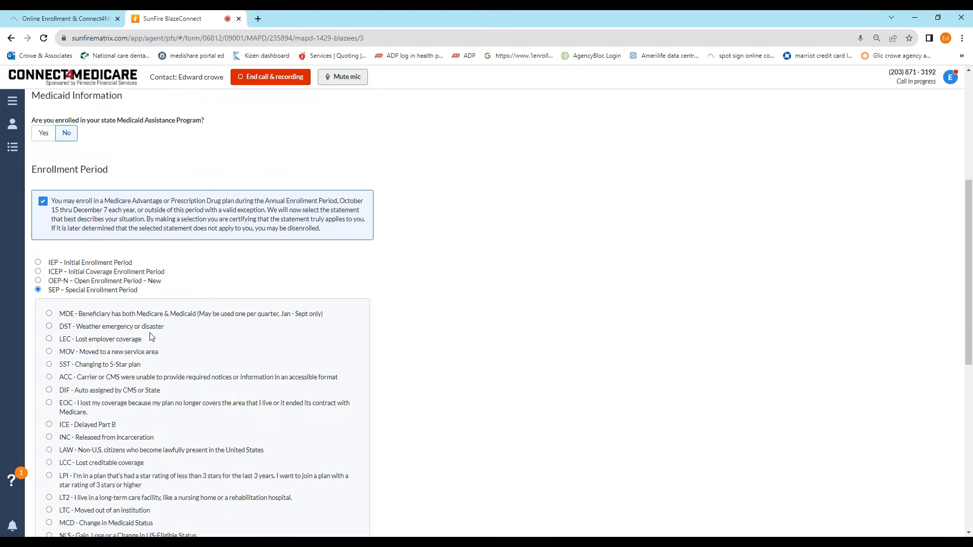
pyautogui.scroll(-8, 152, 334)
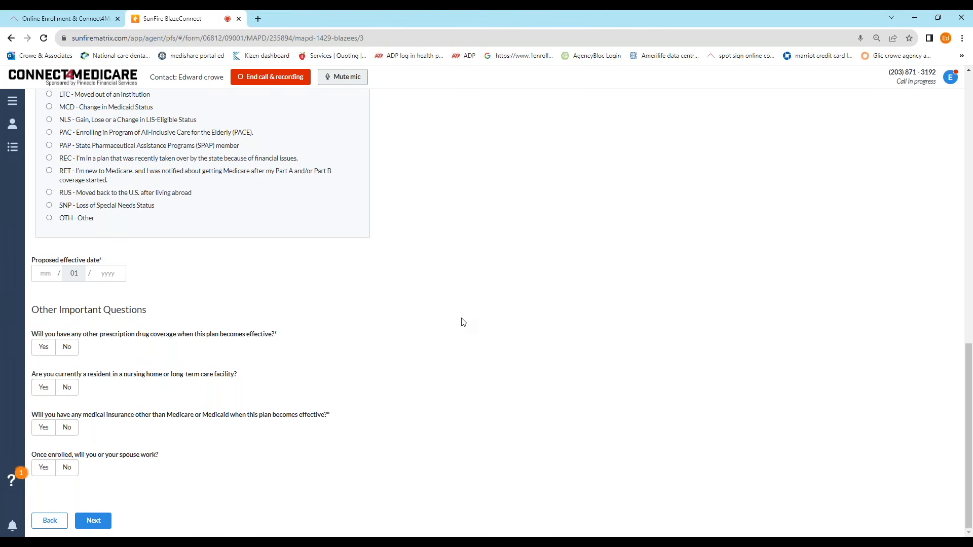
pyautogui.scroll(10, 529, 246)
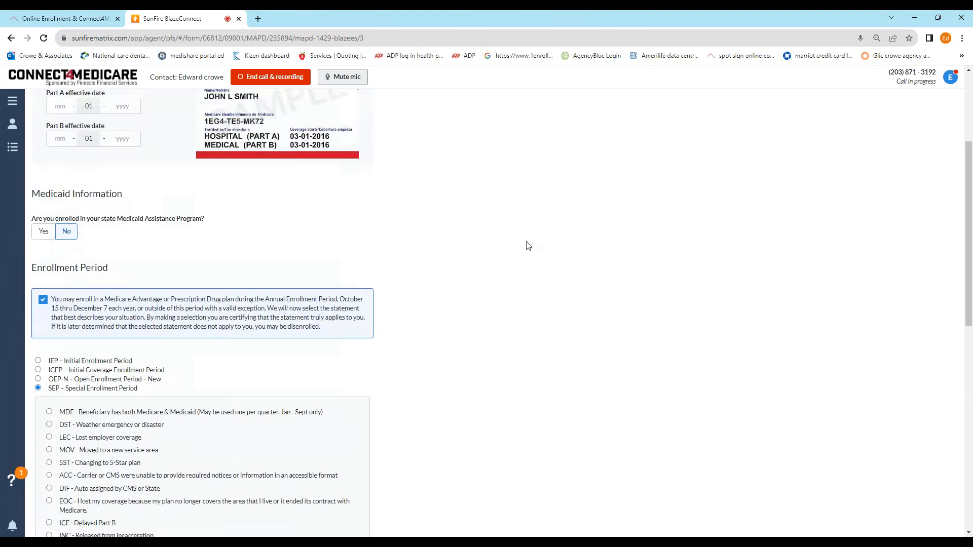
pyautogui.scroll(4, 528, 245)
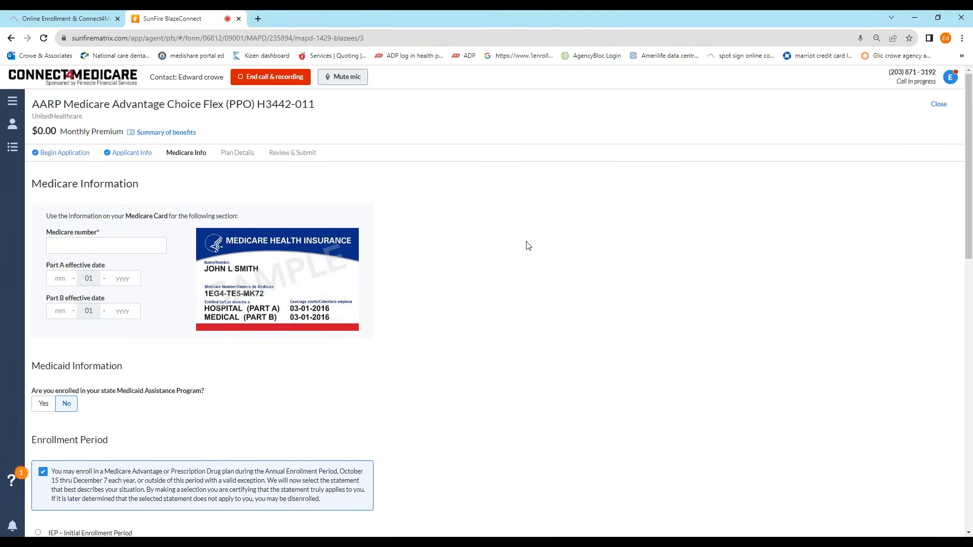
# Step: End the client call and its recording from the top bar
pyautogui.click(283, 79)
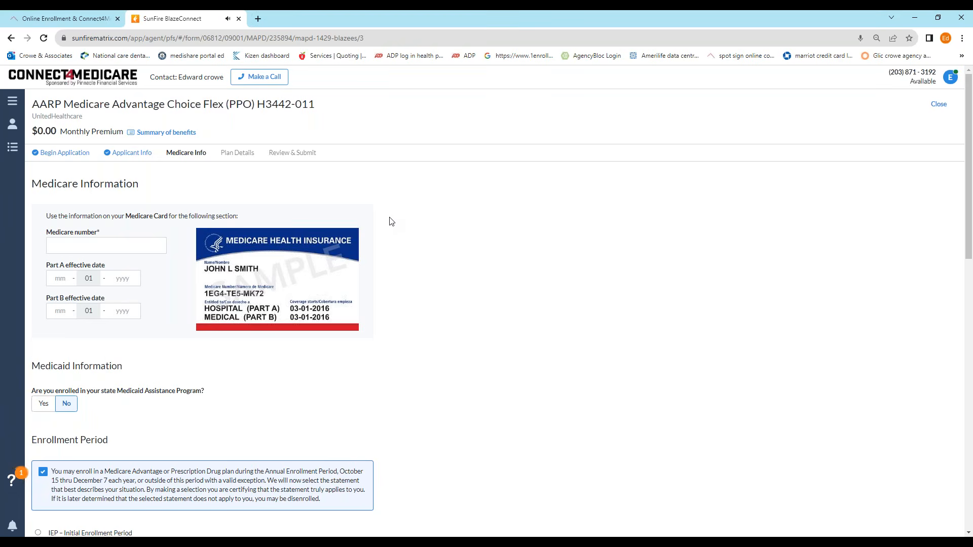